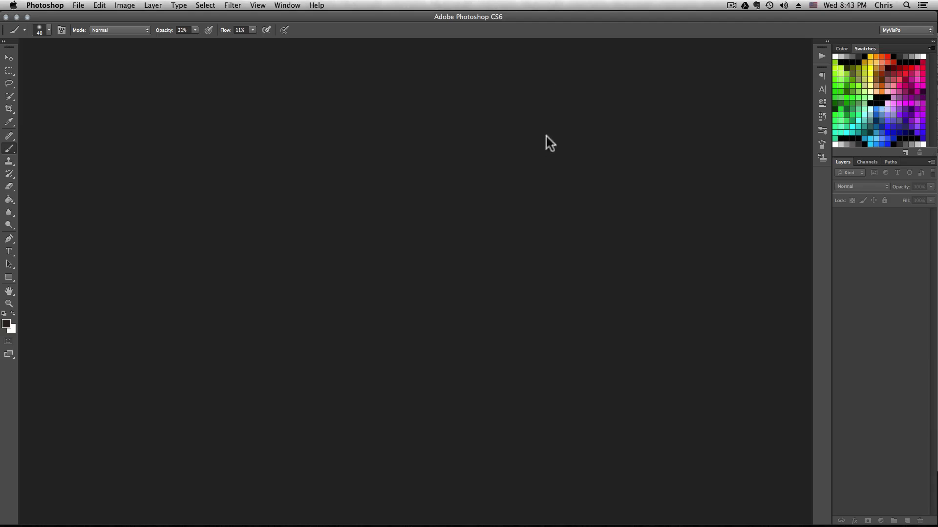
Open the recently used image walking.jpg
{"action": "left_click", "coordinate": [78, 5]}
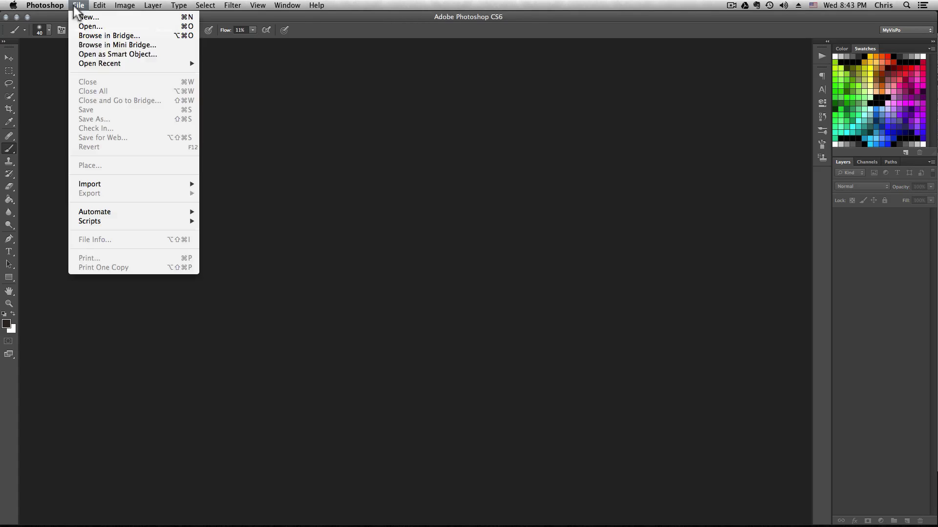
{"action": "mouse_move", "coordinate": [146, 63]}
{"action": "left_click", "coordinate": [225, 72]}
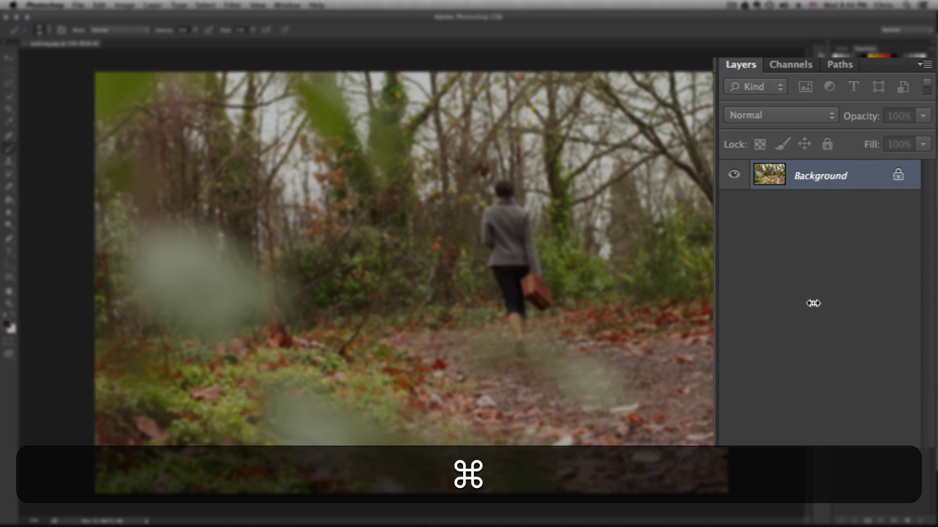
Duplicate the Background layer to make three copies stacked above it
{"action": "key", "text": "super+j"}
{"action": "key", "text": "super+j"}
{"action": "key", "text": "super+j"}
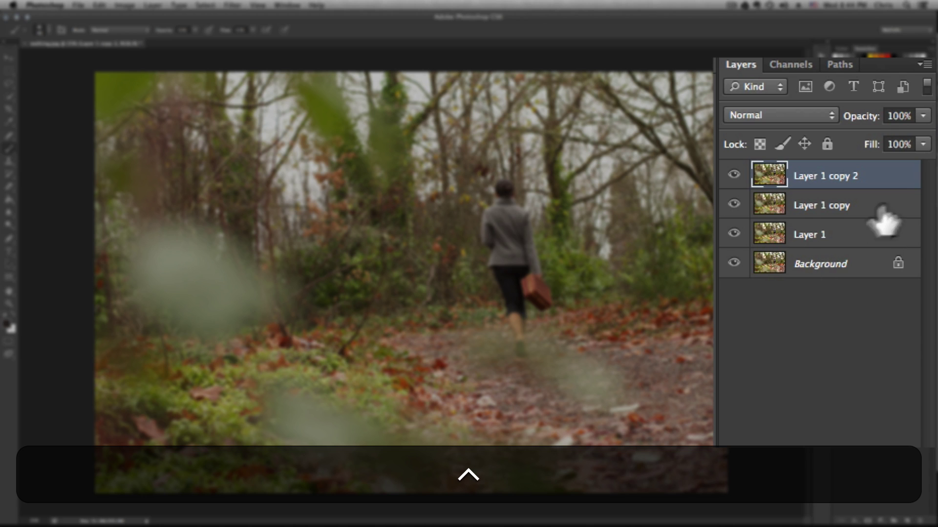
Rename the three duplicate layers, from lowest to uppermost, as db, sharp and sharper
{"action": "double_click", "coordinate": [810, 234]}
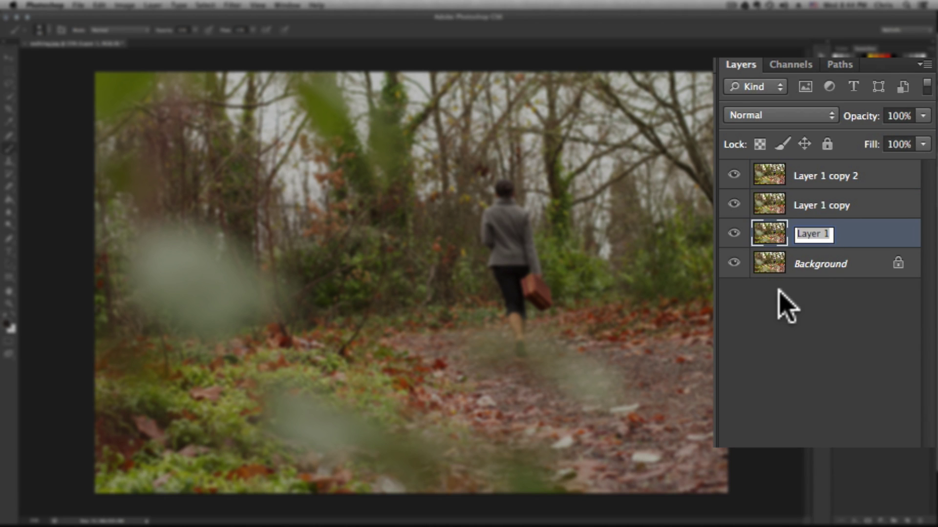
{"action": "type", "text": "db"}
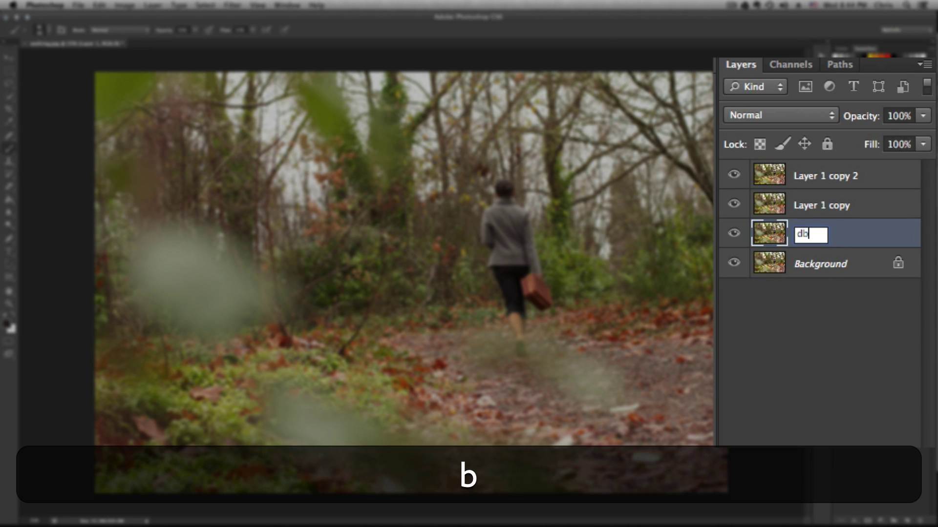
{"action": "double_click", "coordinate": [833, 204]}
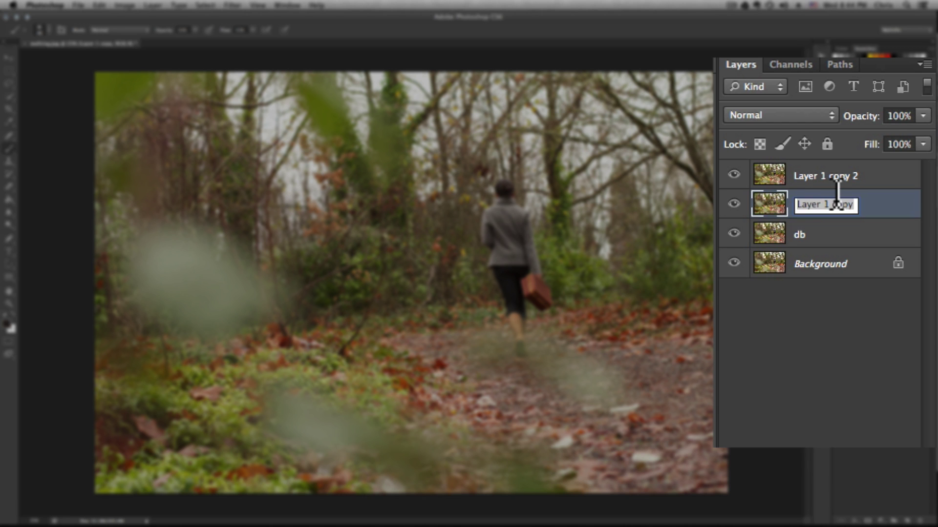
{"action": "type", "text": "sharp"}
{"action": "key", "text": "Return"}
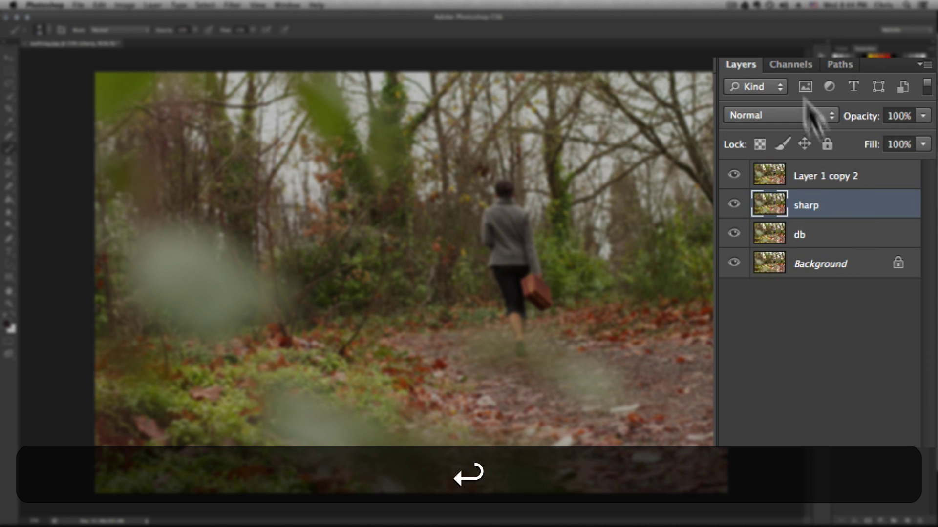
{"action": "double_click", "coordinate": [823, 176]}
{"action": "type", "text": "sh"}
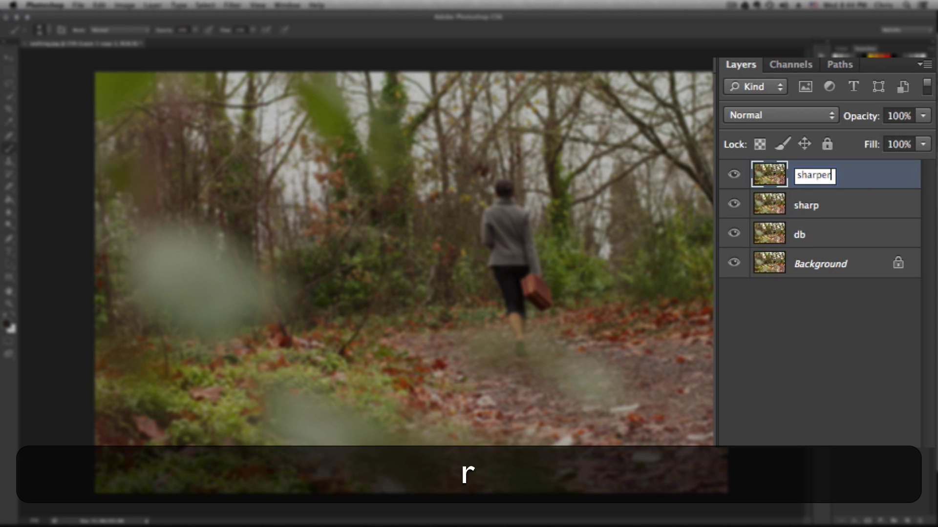
{"action": "type", "text": "arper"}
{"action": "key", "text": "Return"}
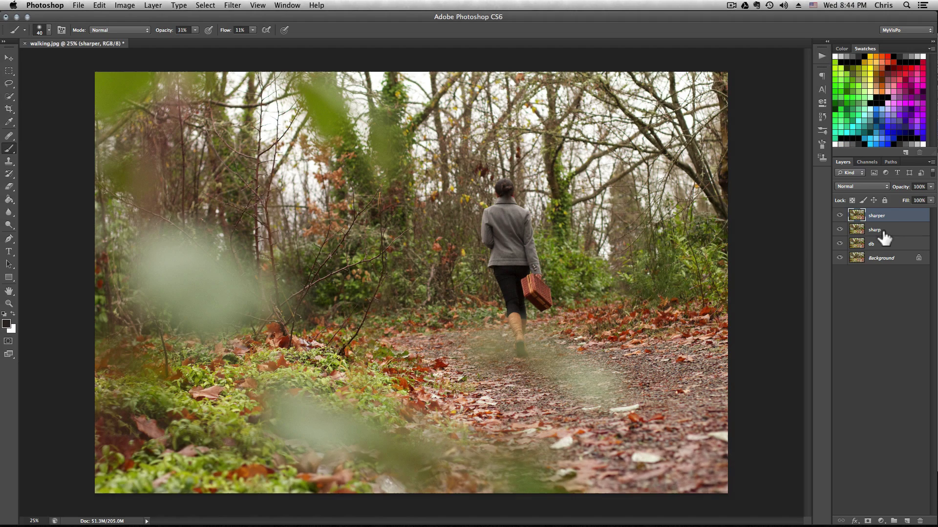
Set the blend mode of both the sharper and sharp layers to Overlay
{"action": "left_click", "coordinate": [879, 230], "text": "shift"}
{"action": "left_click", "coordinate": [860, 186]}
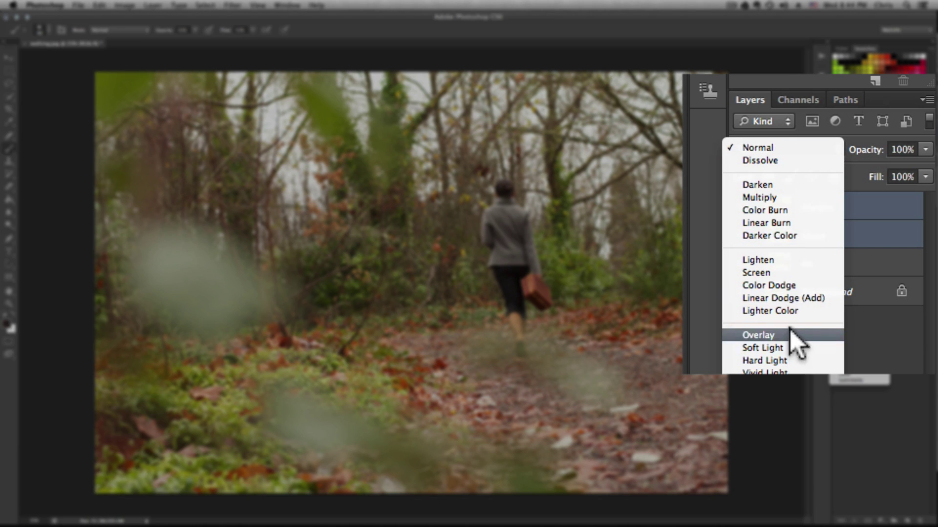
{"action": "left_click", "coordinate": [791, 336]}
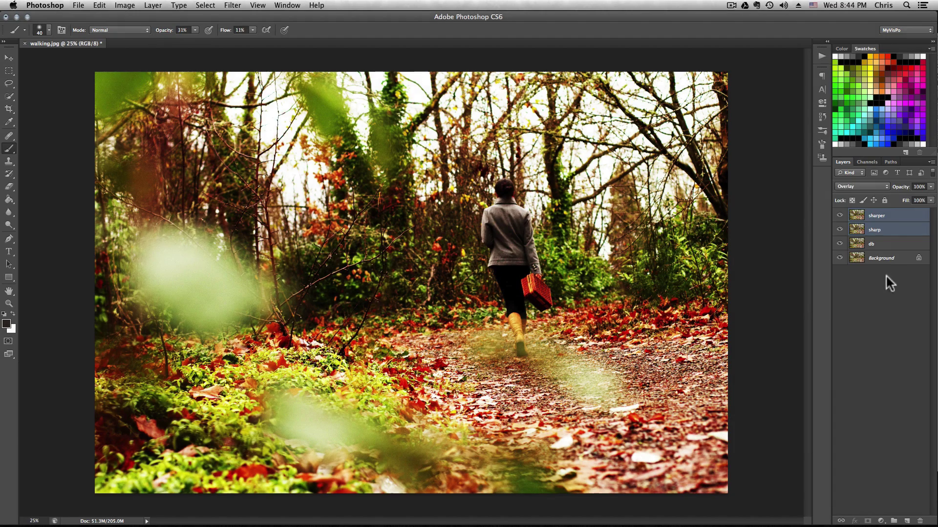
Desaturate the sharper layer and the sharp layer individually
{"action": "left_click", "coordinate": [888, 215]}
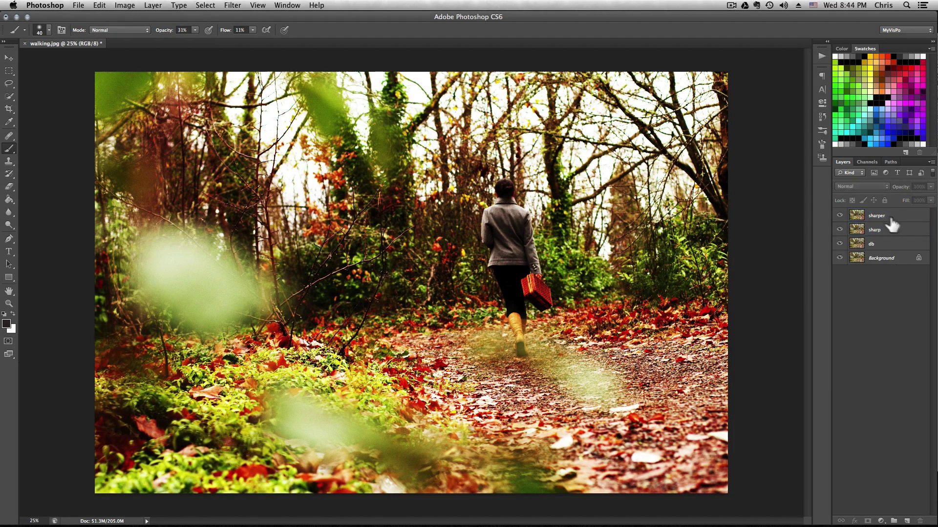
{"action": "left_click", "coordinate": [124, 5]}
{"action": "mouse_move", "coordinate": [145, 39]}
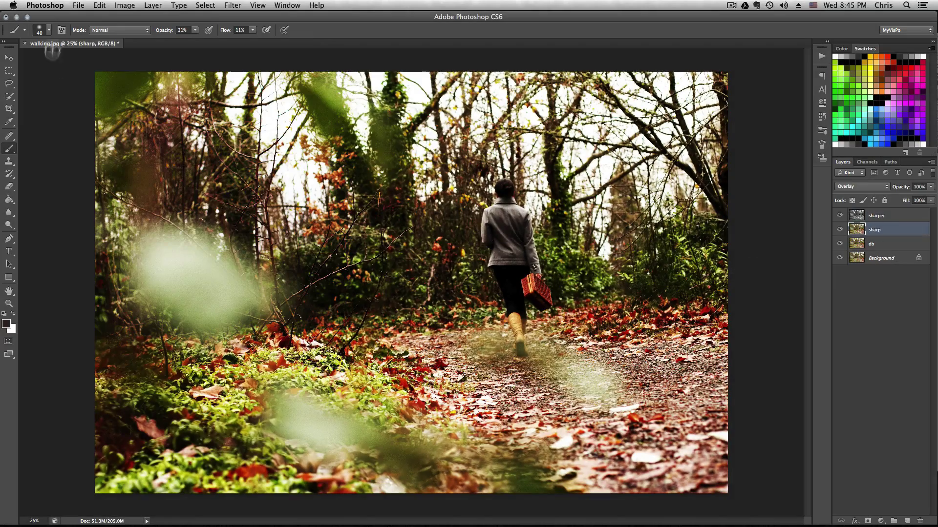
{"action": "left_click", "coordinate": [125, 5]}
{"action": "mouse_move", "coordinate": [146, 32]}
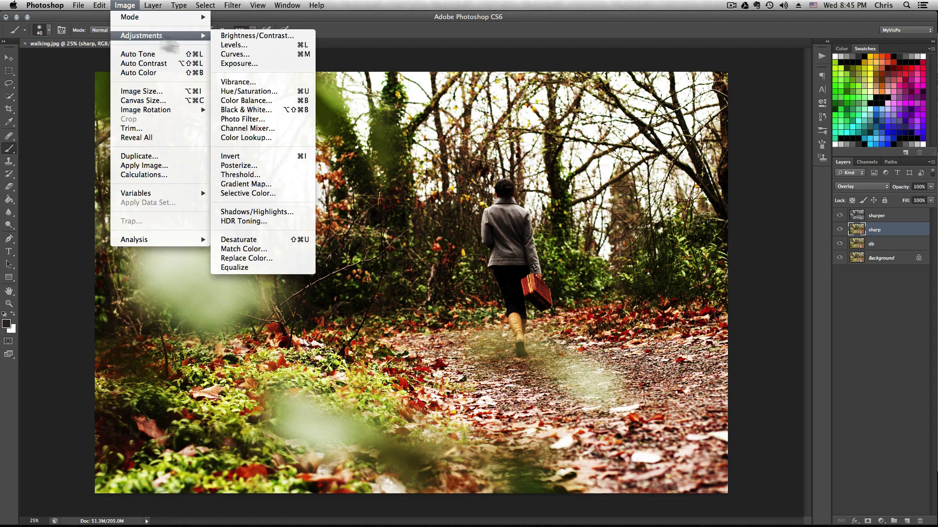
{"action": "left_click", "coordinate": [274, 242]}
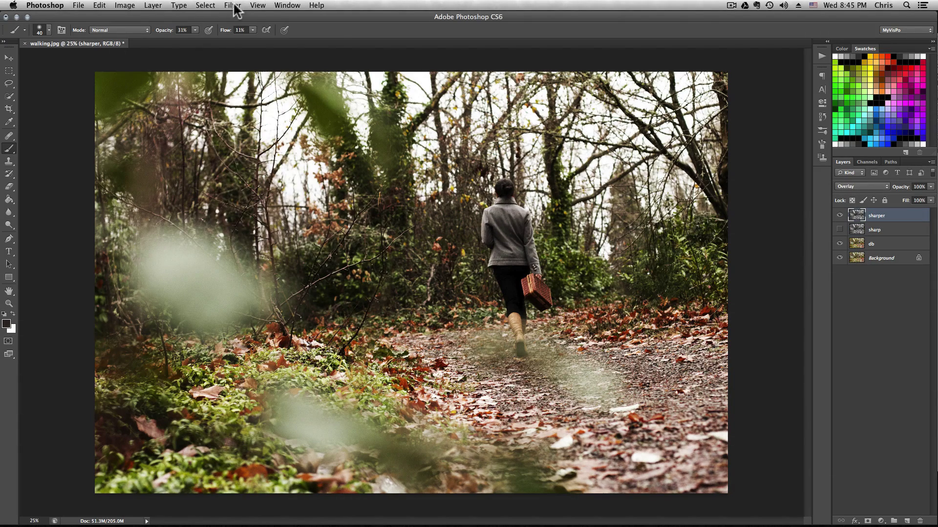
Apply a High Pass filter with a radius of 4.0 pixels to the sharper layer, comparing the image with and without the preview
{"action": "left_click", "coordinate": [233, 5]}
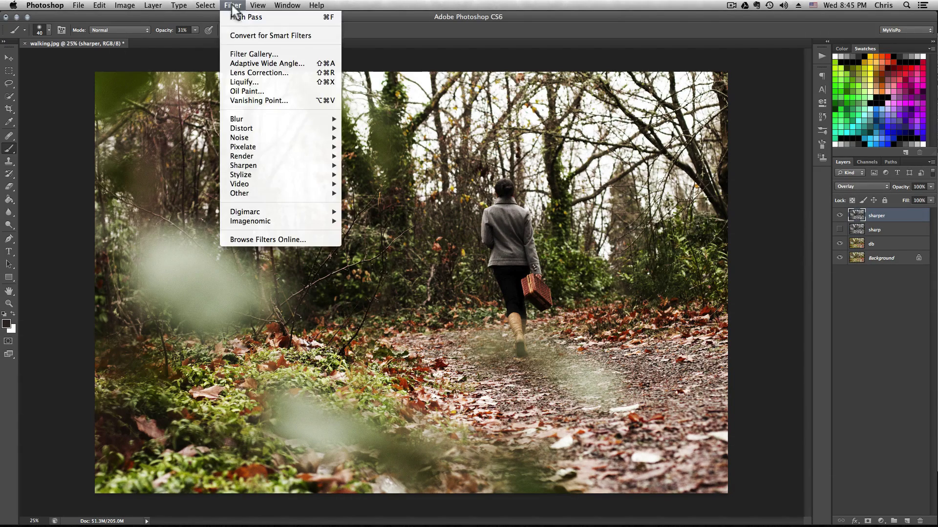
{"action": "mouse_move", "coordinate": [310, 193]}
{"action": "left_click", "coordinate": [366, 203]}
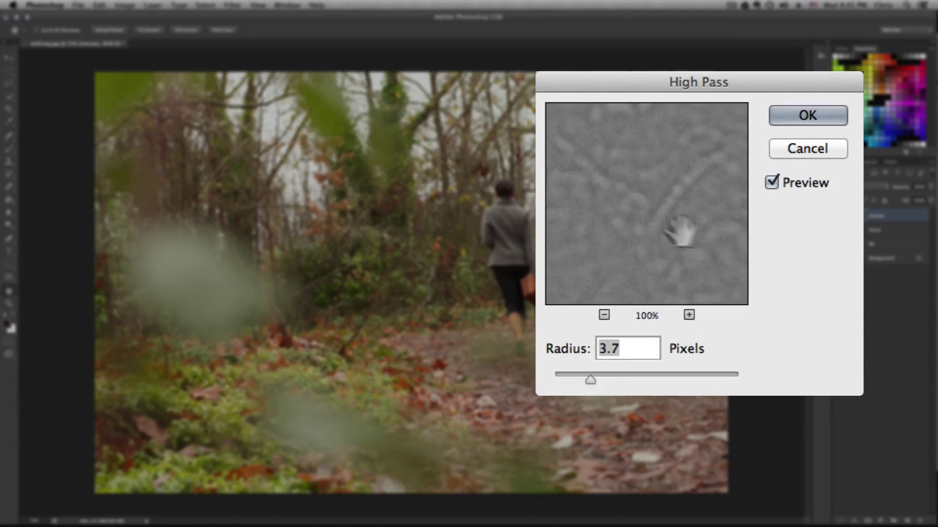
{"action": "left_click_drag", "start_coordinate": [690, 233], "coordinate": [615, 244]}
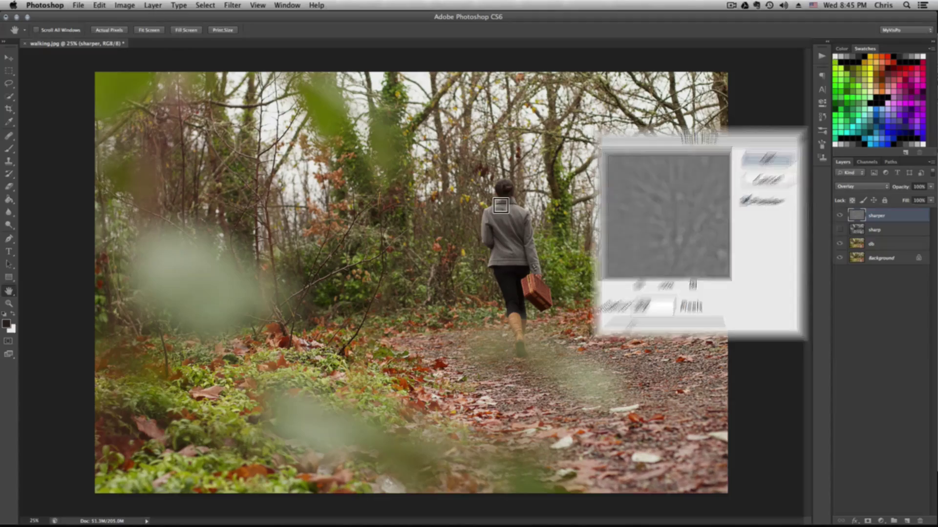
{"action": "left_click", "coordinate": [736, 207]}
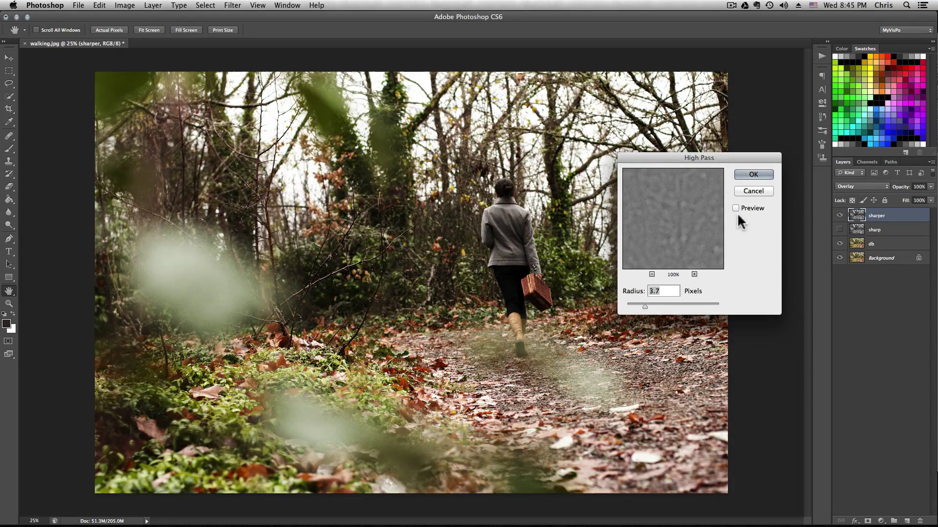
{"action": "left_click", "coordinate": [735, 209]}
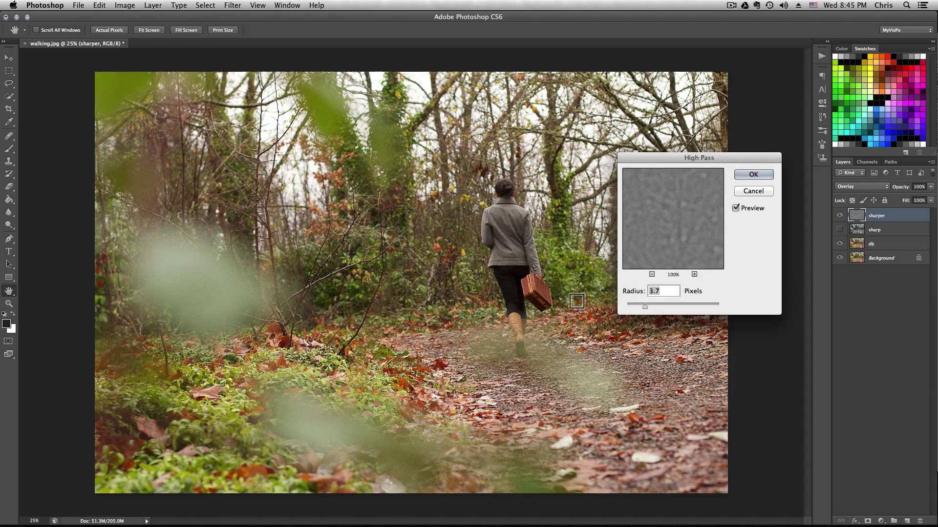
{"action": "key", "text": "Return"}
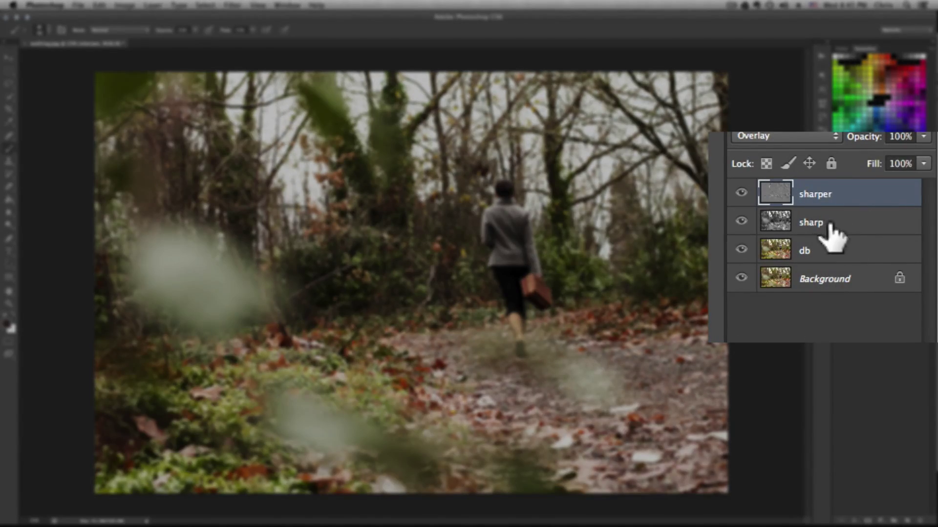
Apply a High Pass filter with a radius of 23 pixels to the sharp layer
{"action": "left_click", "coordinate": [831, 230]}
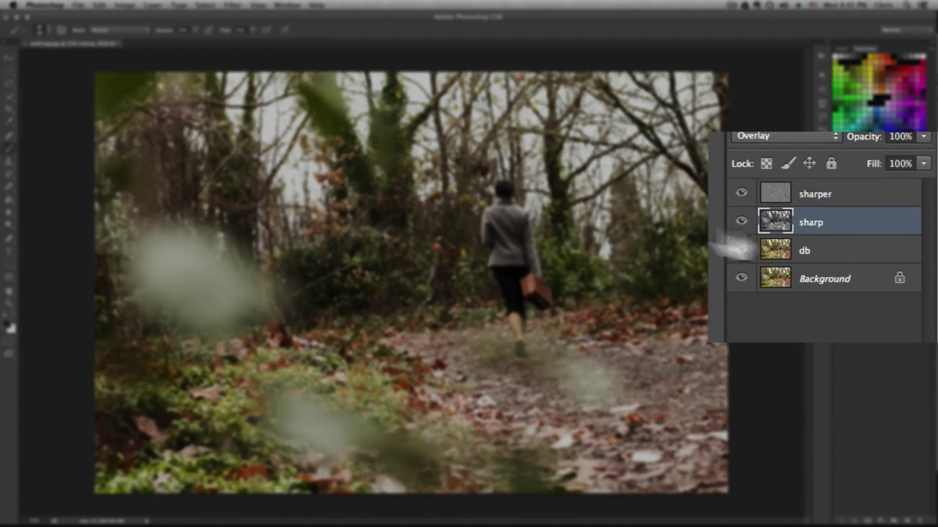
{"action": "left_click", "coordinate": [233, 6]}
{"action": "mouse_move", "coordinate": [305, 192]}
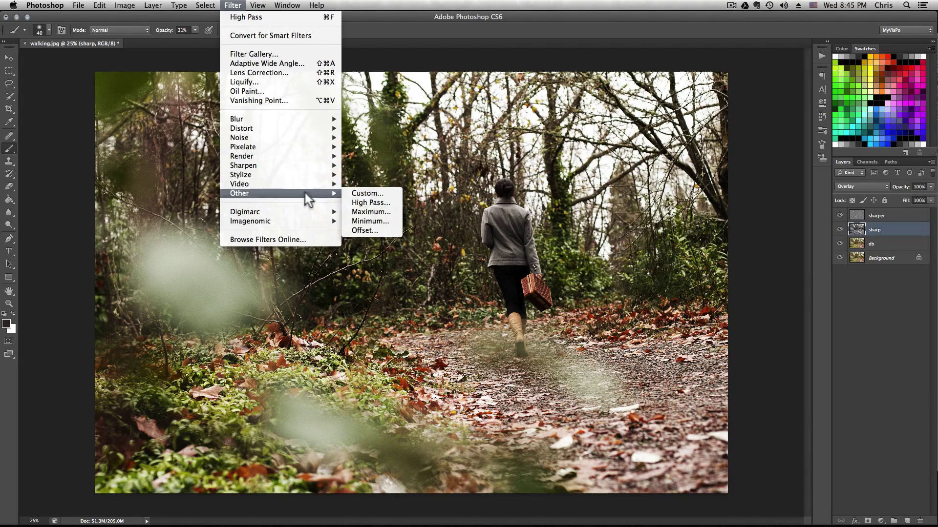
{"action": "left_click", "coordinate": [363, 203]}
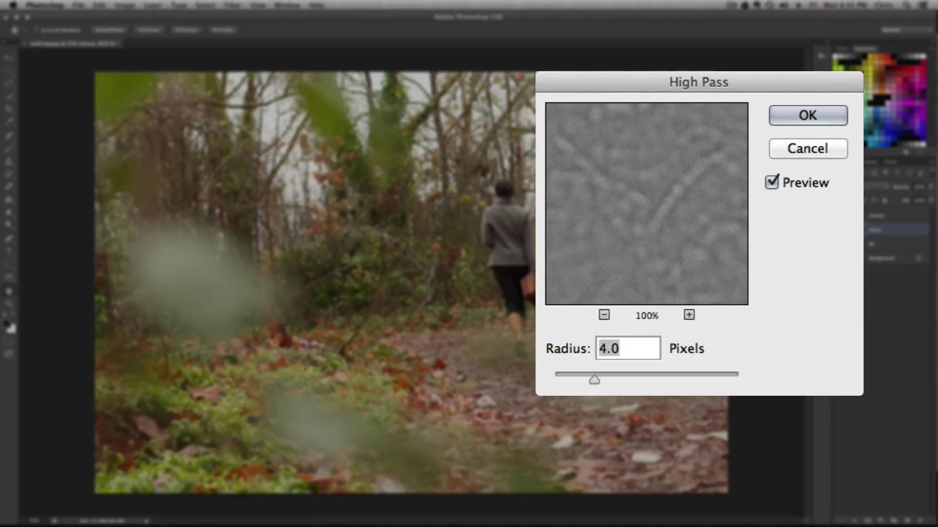
{"action": "type", "text": "23"}
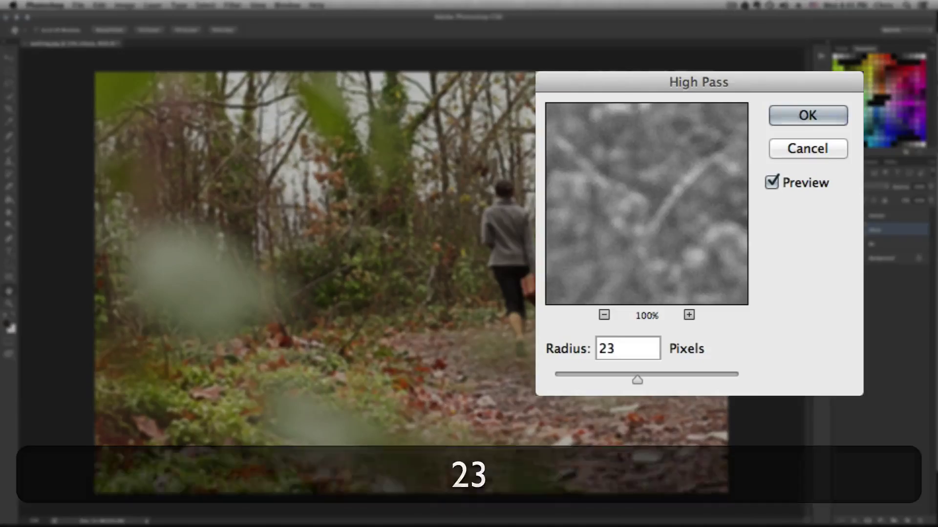
{"action": "key", "text": "Return"}
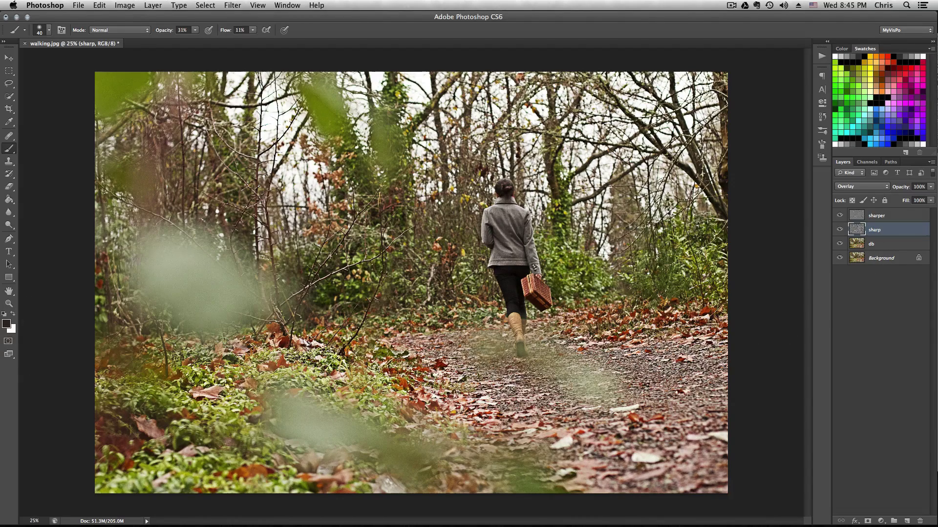
Add a layer mask to the sharp layer and fill the whole mask with black using the Paint Bucket tool
{"action": "key", "text": "super+a"}
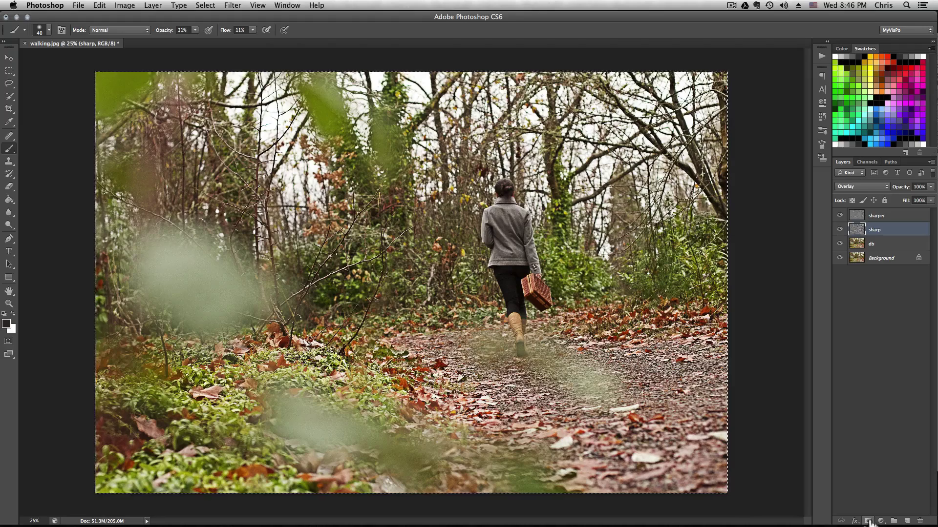
{"action": "left_click", "coordinate": [867, 521]}
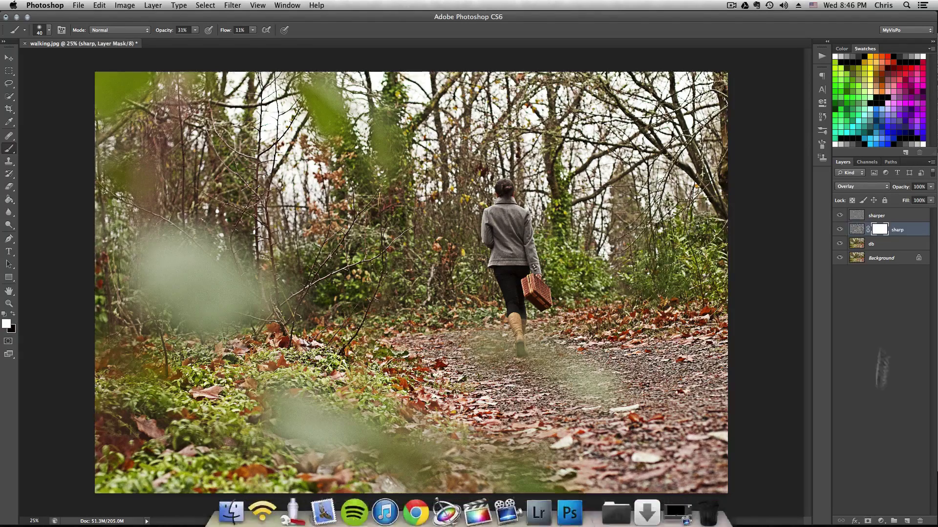
{"action": "left_click", "coordinate": [13, 313]}
{"action": "left_click", "coordinate": [9, 199]}
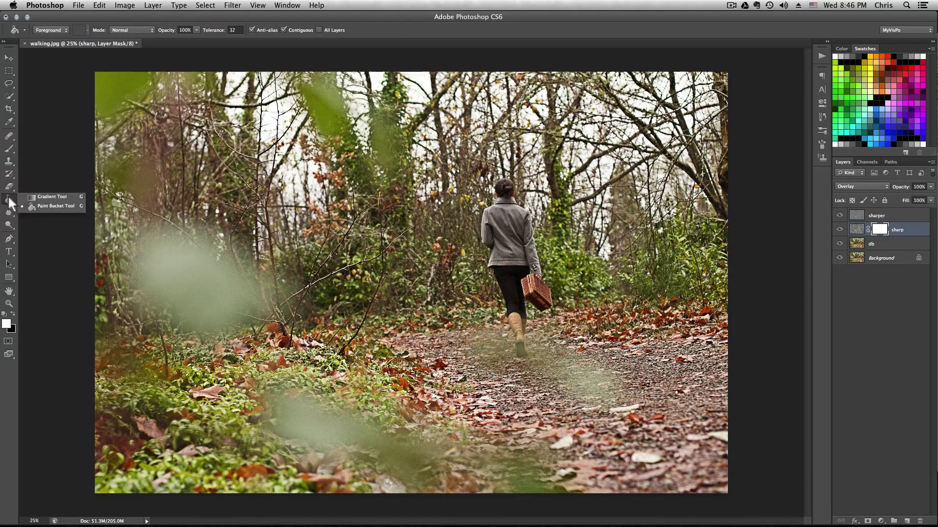
{"action": "left_click", "coordinate": [49, 205]}
{"action": "left_click", "coordinate": [441, 396]}
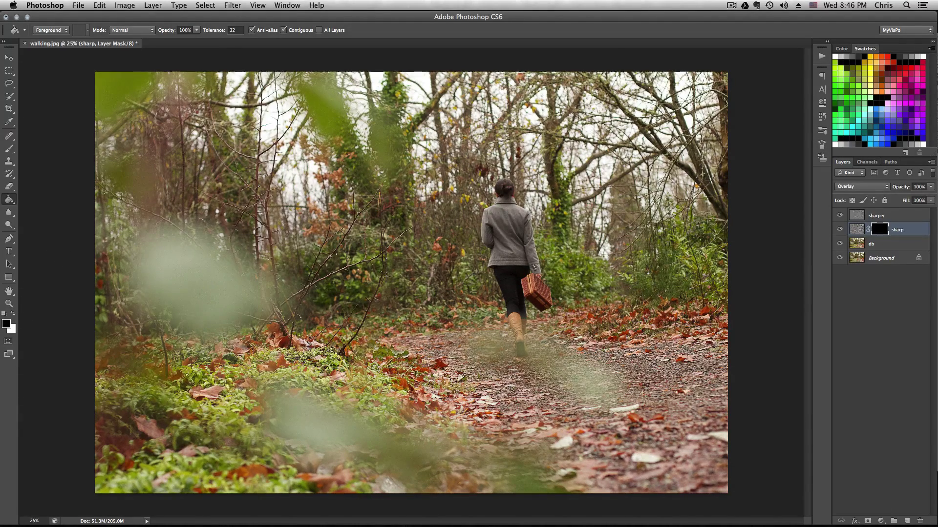
Set up a white brush of size 70 with 100% opacity for painting the woman into the sharp layer's mask
{"action": "left_click", "coordinate": [10, 148]}
{"action": "key", "text": "super+space"}
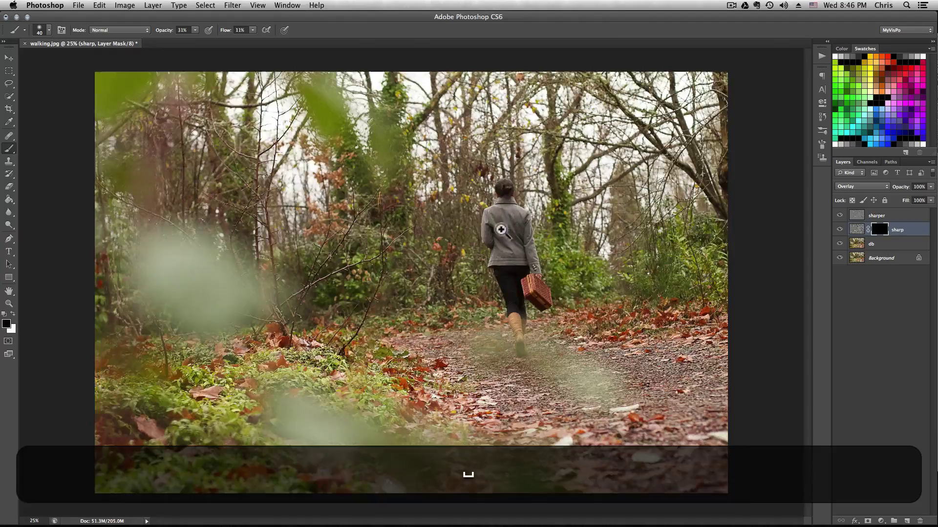
{"action": "left_click_drag", "start_coordinate": [501, 229], "coordinate": [529, 232]}
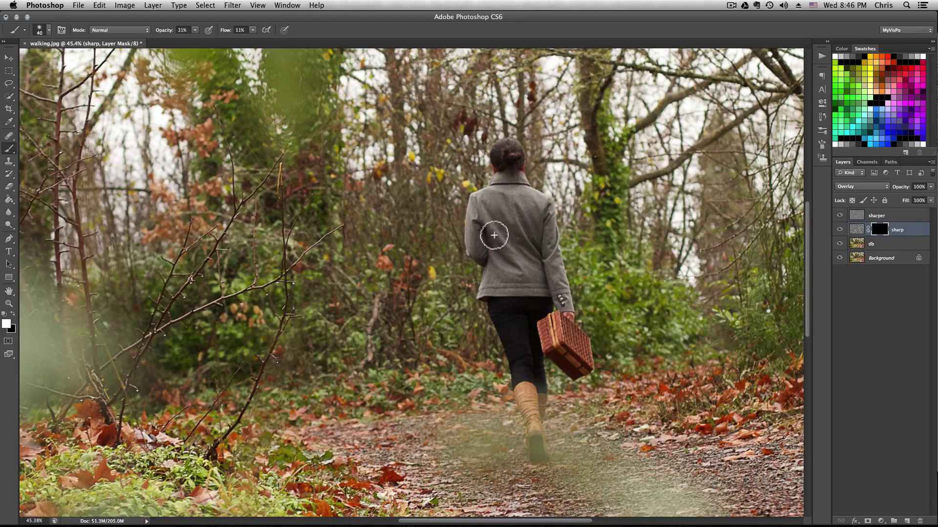
{"action": "key", "text": "bracketright"}
{"action": "key", "text": "bracketright"}
{"action": "key", "text": "bracketright"}
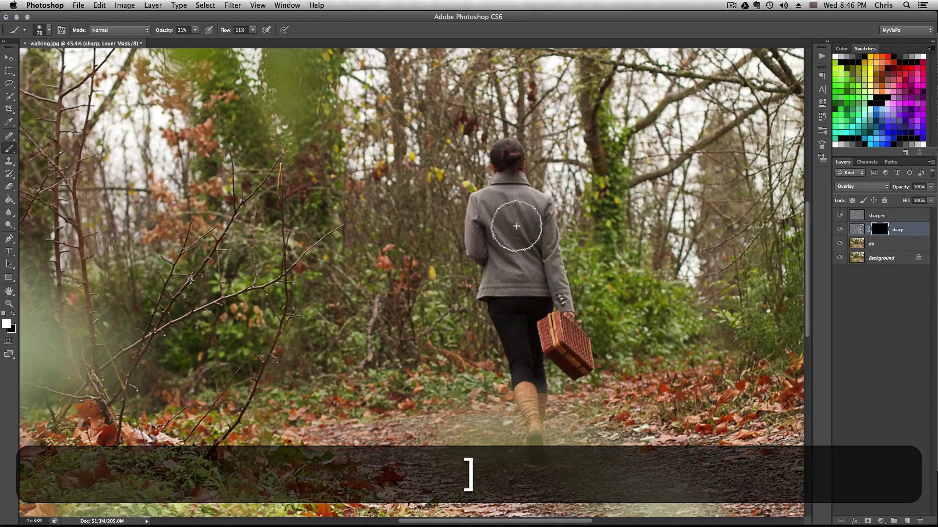
{"action": "key", "text": "bracketleft"}
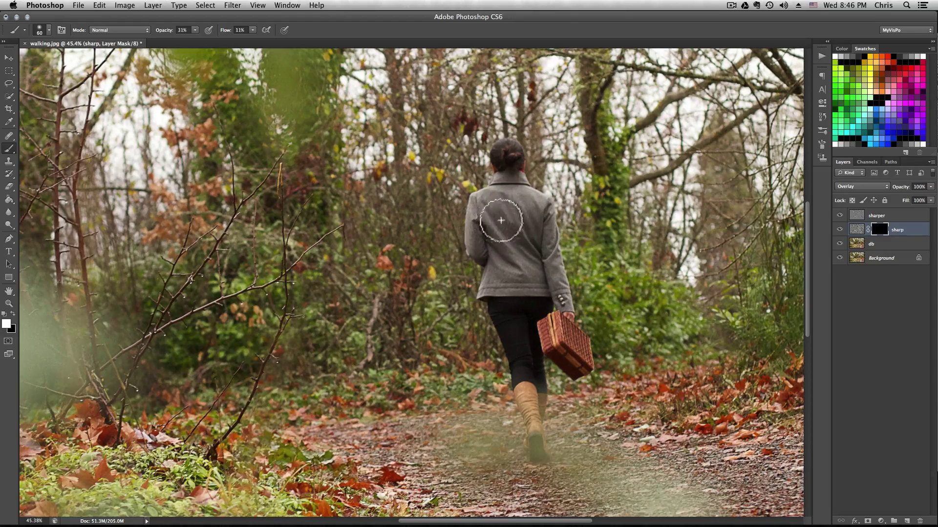
{"action": "key", "text": "bracketright"}
{"action": "left_click", "coordinate": [195, 30]}
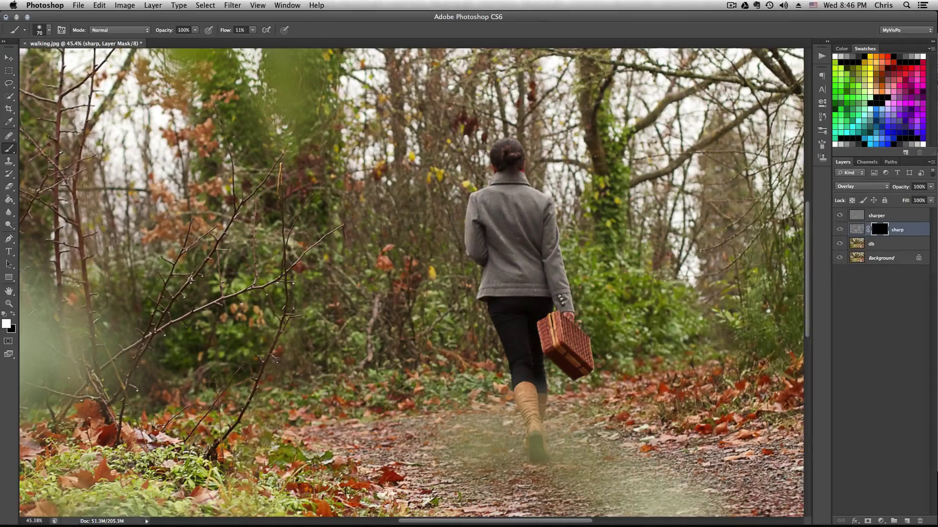
Set the brush flow to 33% and paint white over the woman on the sharp layer's mask to reveal the sharpening
{"action": "left_click_drag", "start_coordinate": [259, 39], "coordinate": [267, 39]}
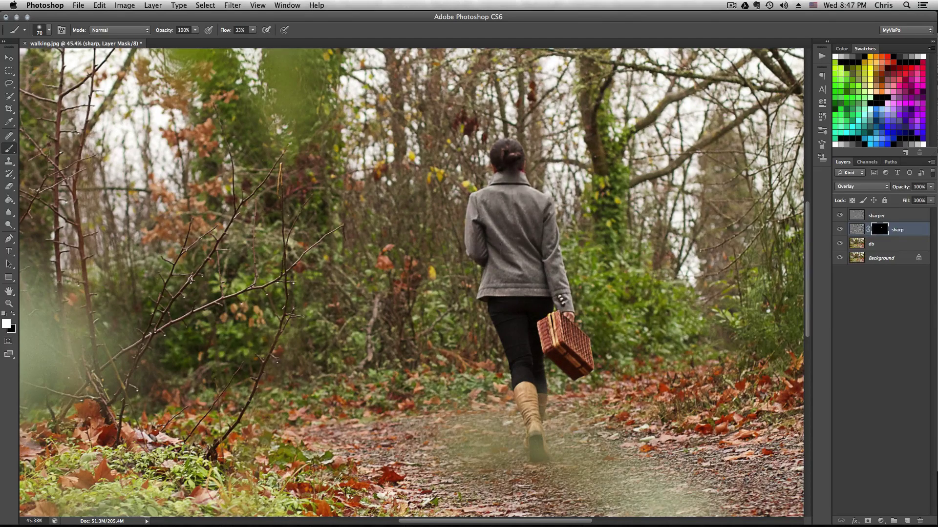
{"action": "mouse_move", "coordinate": [485, 248]}
{"action": "left_mouse_down"}
{"action": "mouse_move", "coordinate": [512, 321]}
{"action": "mouse_move", "coordinate": [582, 345]}
{"action": "mouse_move", "coordinate": [555, 357]}
{"action": "mouse_move", "coordinate": [533, 429]}
{"action": "left_mouse_up"}
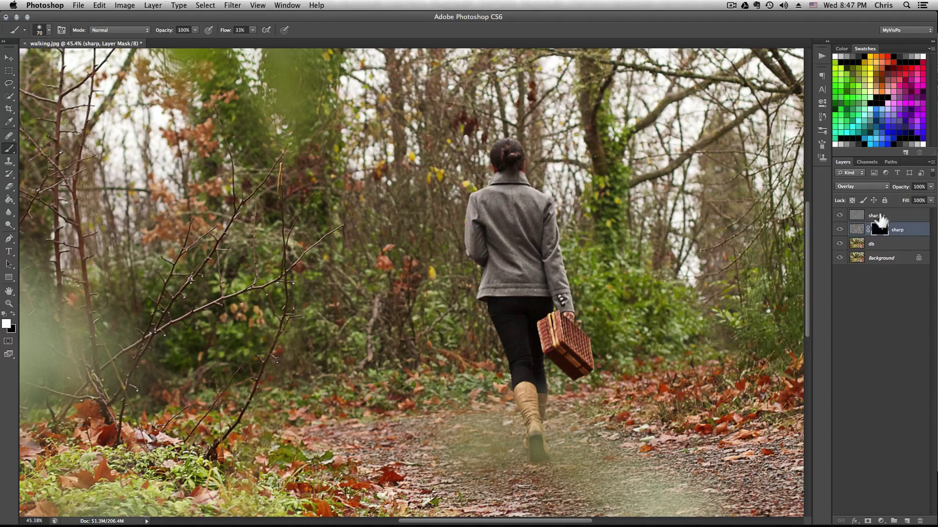
Select the sharper layer and compare the image with and without it
{"action": "left_click", "coordinate": [878, 218]}
{"action": "left_click", "coordinate": [840, 216]}
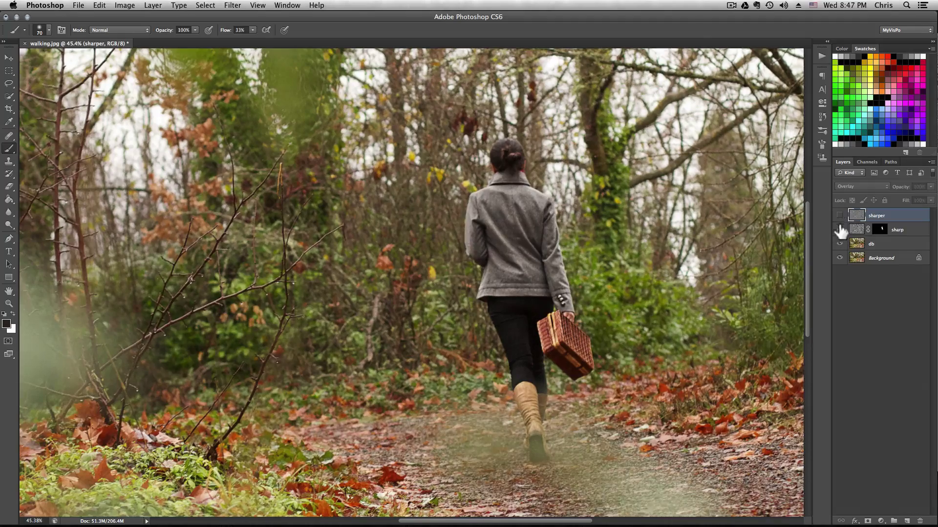
{"action": "left_click", "coordinate": [839, 215]}
{"action": "left_click", "coordinate": [839, 215]}
{"action": "left_click", "coordinate": [839, 216]}
{"action": "left_click", "coordinate": [839, 217]}
{"action": "left_click", "coordinate": [840, 215]}
Load the sharp layer's mask as a selection and use it to mask the sharper layer, comparing that layer on and off
{"action": "left_click_drag", "start_coordinate": [879, 229], "coordinate": [870, 265]}
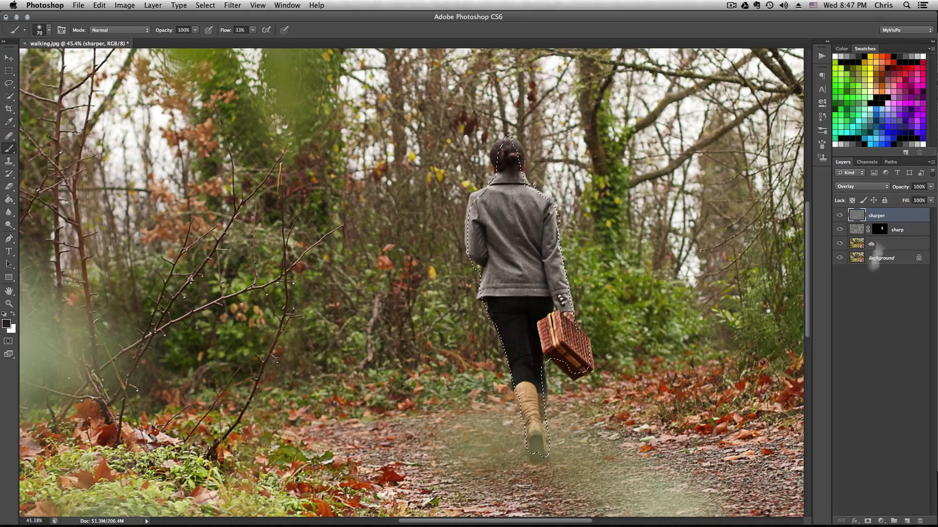
{"action": "left_click", "coordinate": [868, 521]}
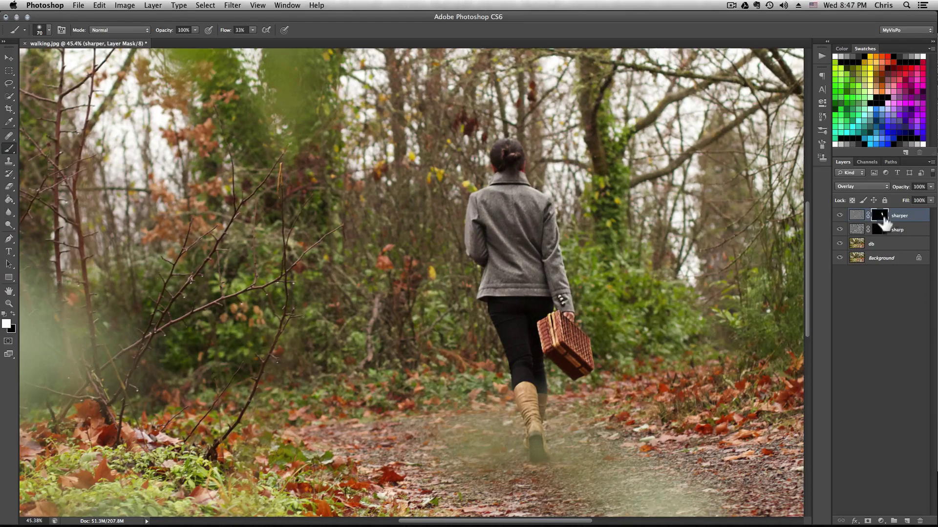
{"action": "left_click", "coordinate": [839, 217]}
{"action": "left_click", "coordinate": [840, 216]}
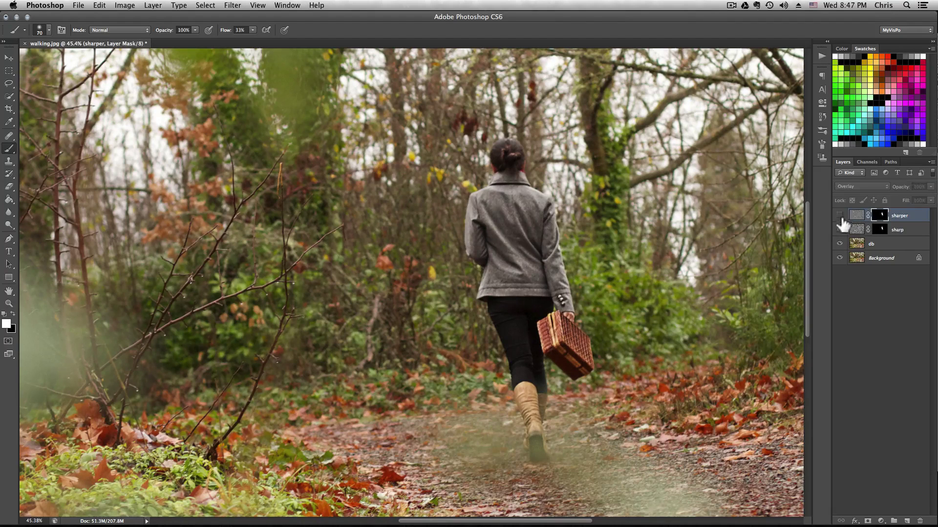
{"action": "left_click", "coordinate": [840, 216]}
{"action": "left_click", "coordinate": [839, 215]}
Add a new layer named glow above the sharper layer and set its blending mode to Screen
{"action": "mouse_move", "coordinate": [499, 288]}
{"action": "left_mouse_down"}
{"action": "mouse_move", "coordinate": [476, 288]}
{"action": "mouse_move", "coordinate": [508, 298]}
{"action": "left_mouse_up"}
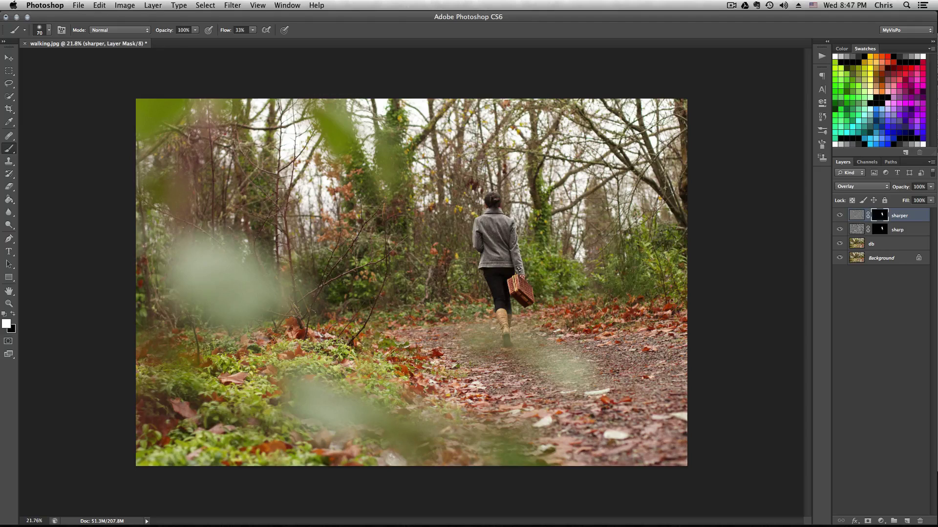
{"action": "left_click", "coordinate": [907, 521]}
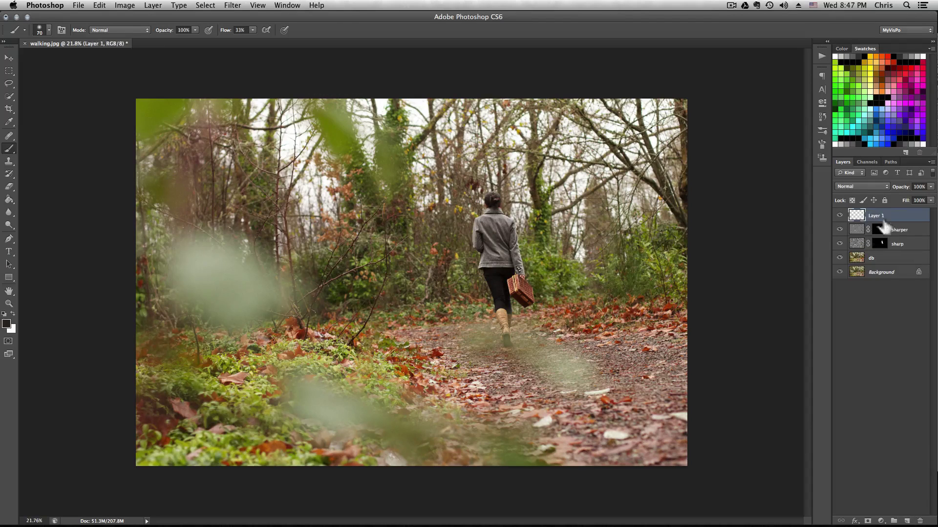
{"action": "type", "text": "g"}
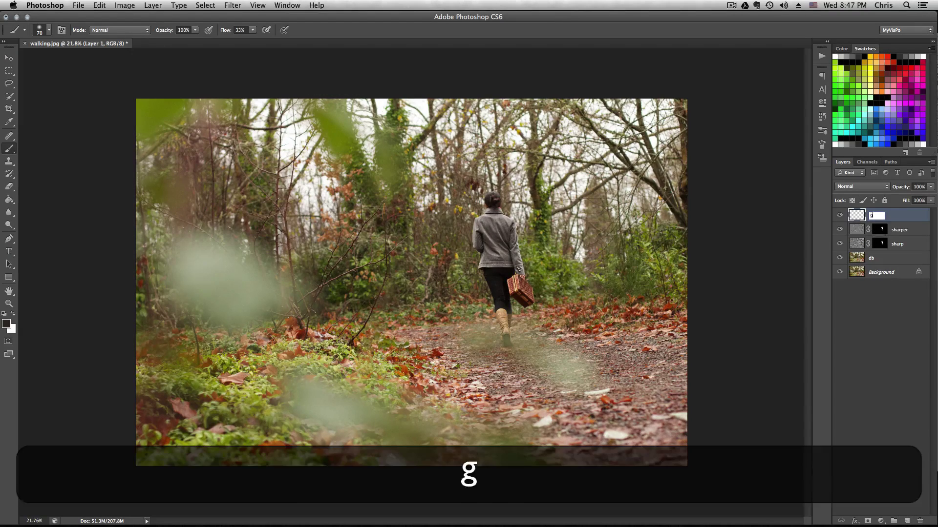
{"action": "type", "text": "low"}
{"action": "key", "text": "Return"}
{"action": "left_click", "coordinate": [859, 186]}
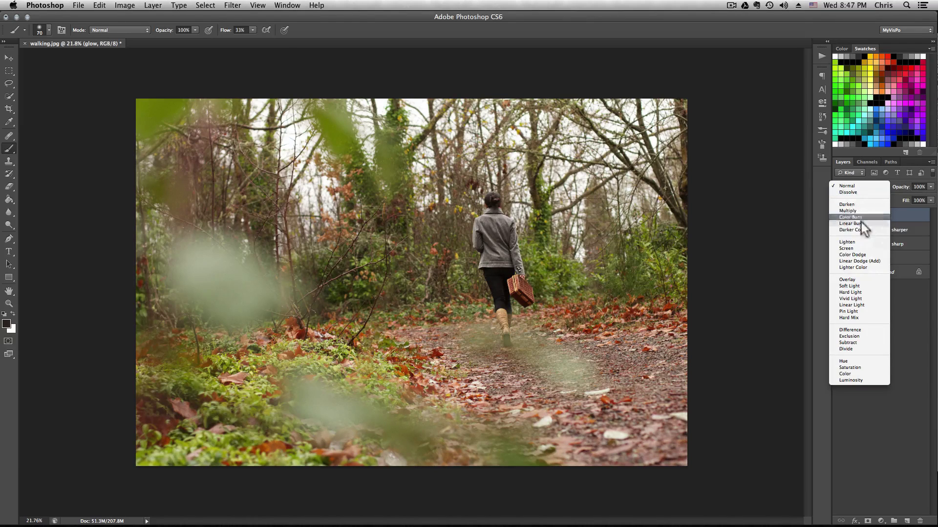
{"action": "left_click", "coordinate": [863, 248]}
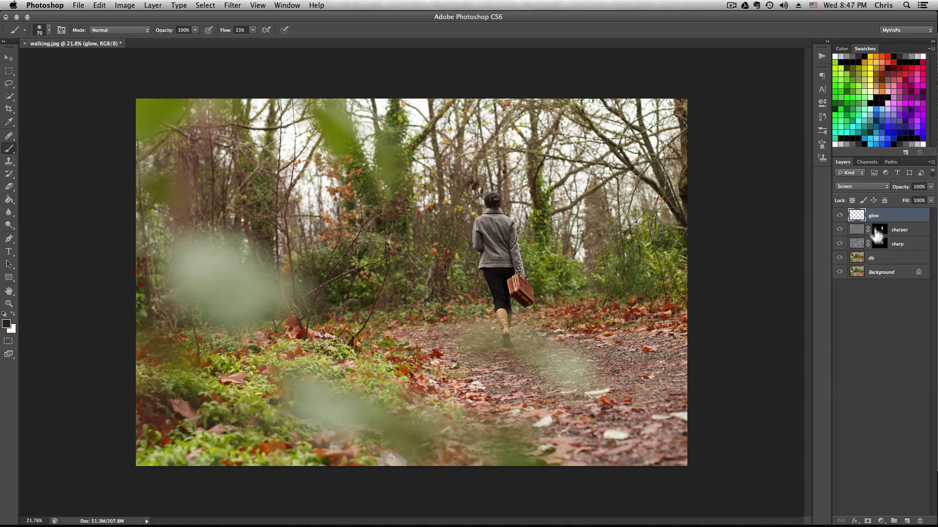
Set the foreground colour to a warm yellow, about #ffd954
{"action": "left_click", "coordinate": [7, 324]}
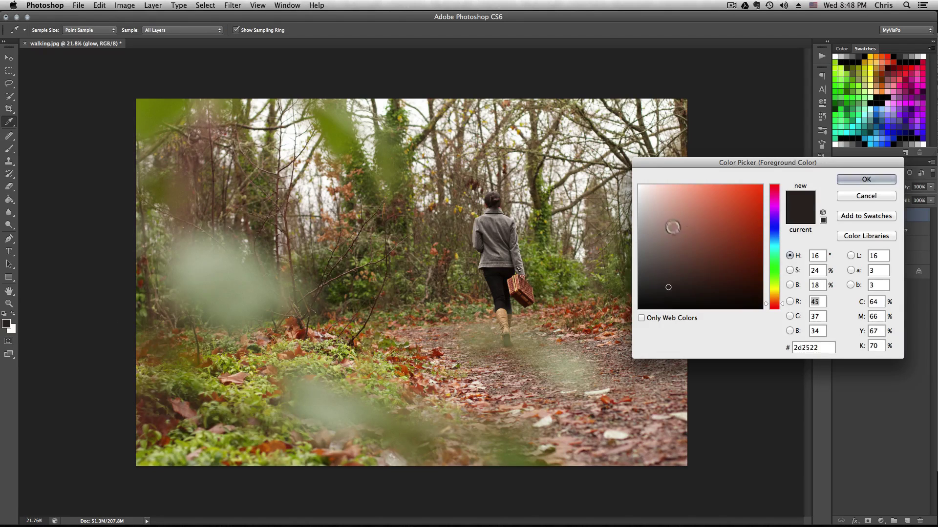
{"action": "left_click", "coordinate": [778, 294]}
{"action": "left_click", "coordinate": [721, 185]}
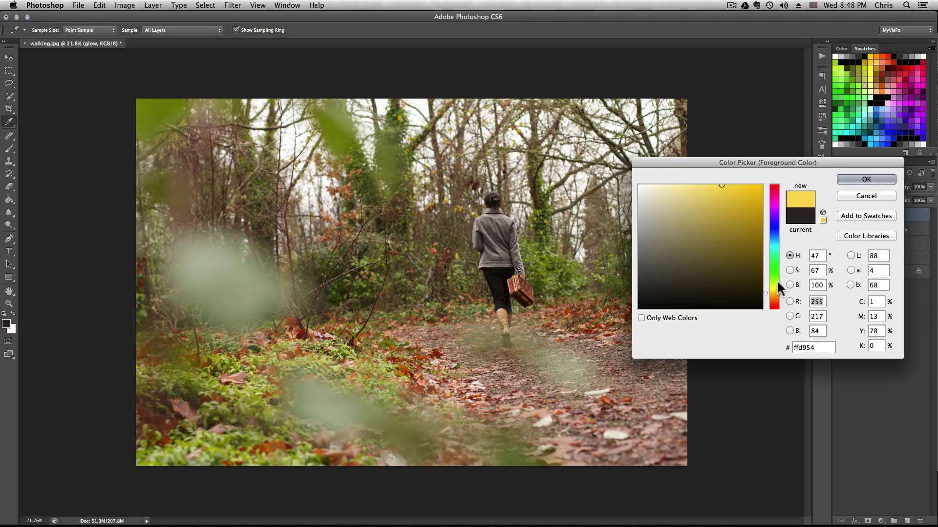
{"action": "left_click_drag", "start_coordinate": [728, 190], "coordinate": [721, 184]}
{"action": "left_click", "coordinate": [862, 180]}
Set up the Brush tool with a size of 600 px and an opacity of 33%
{"action": "key", "text": "b"}
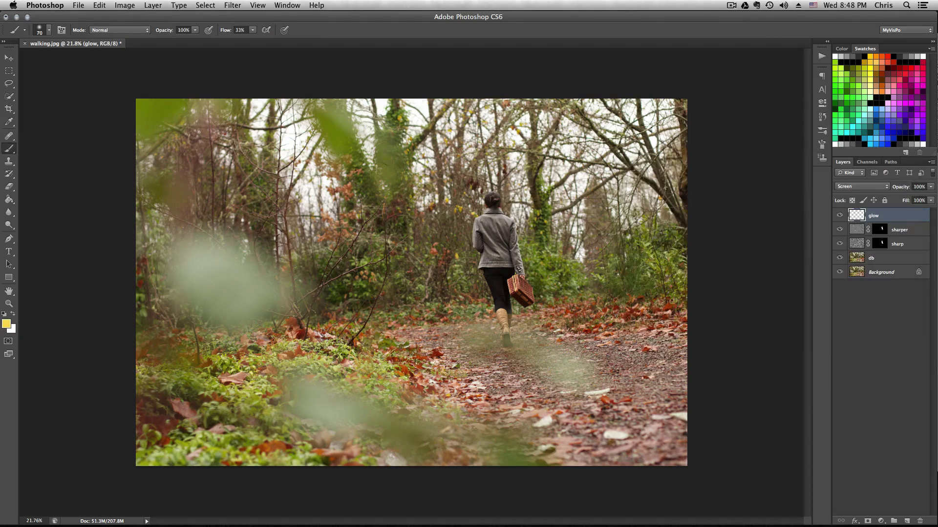
{"action": "key", "text": "bracketright"}
{"action": "key", "text": "bracketright"}
{"action": "key", "text": "bracketright"}
{"action": "key", "text": "bracketright"}
{"action": "key", "text": "bracketright"}
{"action": "key", "text": "bracketright"}
{"action": "key", "text": "bracketright"}
{"action": "key", "text": "bracketright"}
{"action": "key", "text": "bracketright"}
{"action": "key", "text": "bracketright"}
{"action": "key", "text": "bracketright"}
{"action": "key", "text": "bracketright"}
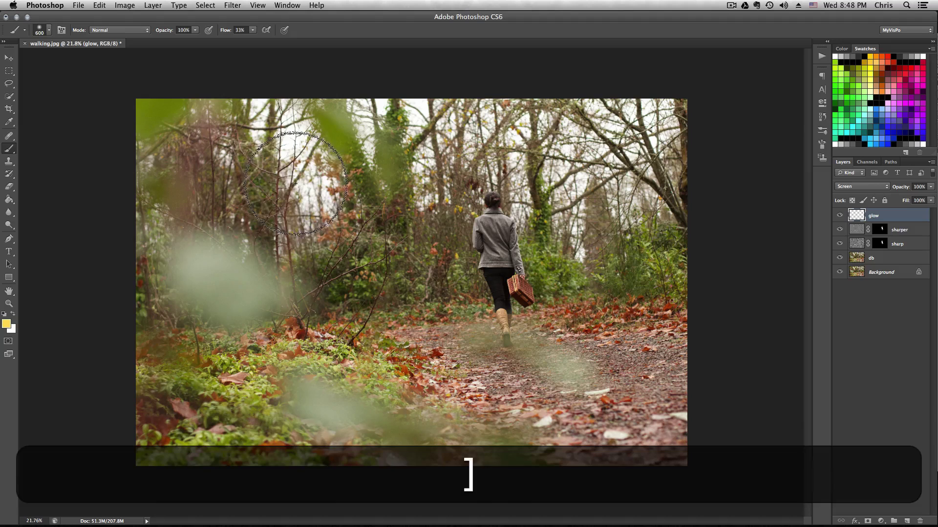
{"action": "key", "text": "bracketleft"}
{"action": "key", "text": "bracketright"}
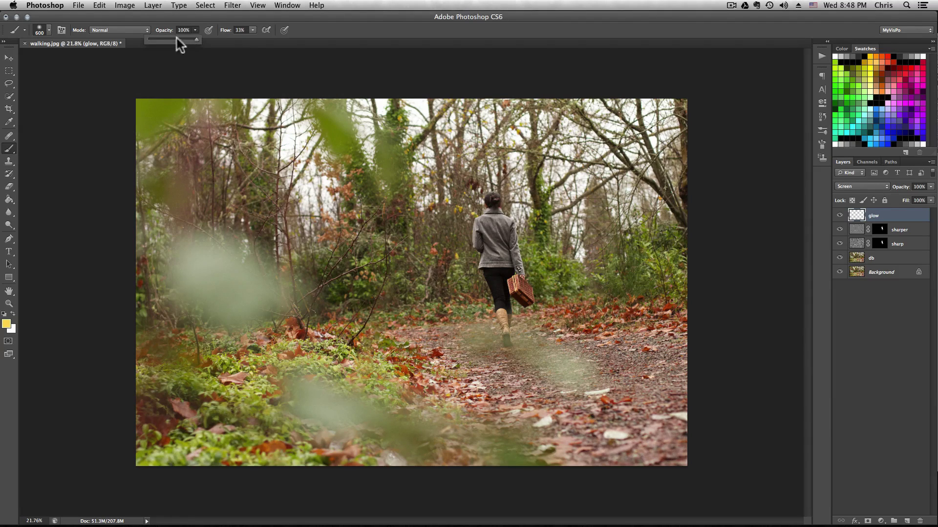
{"action": "left_click", "coordinate": [164, 39]}
Paint a yellow glow with a soft 0% hardness brush over the bright gap in the trees and across the woods around the woman
{"action": "mouse_move", "coordinate": [305, 181]}
{"action": "left_mouse_down"}
{"action": "mouse_move", "coordinate": [298, 207]}
{"action": "mouse_move", "coordinate": [318, 139]}
{"action": "mouse_move", "coordinate": [297, 230]}
{"action": "left_mouse_up"}
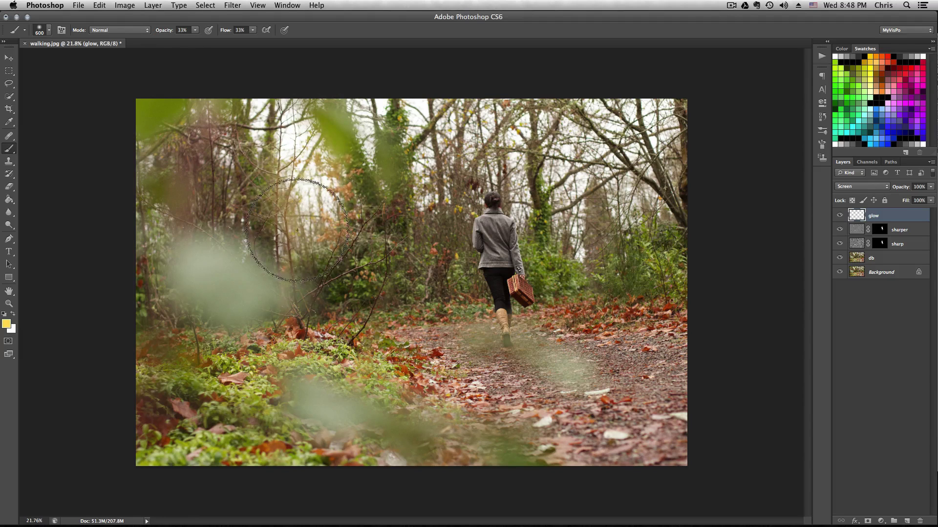
{"action": "left_click", "coordinate": [41, 30]}
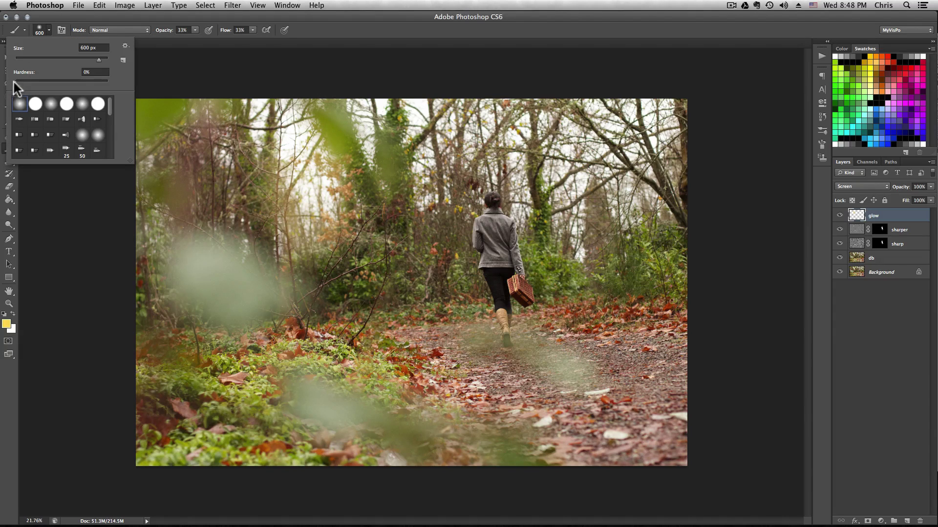
{"action": "mouse_move", "coordinate": [307, 193]}
{"action": "left_mouse_down"}
{"action": "mouse_move", "coordinate": [309, 205]}
{"action": "mouse_move", "coordinate": [320, 186]}
{"action": "left_mouse_up"}
{"action": "mouse_move", "coordinate": [444, 201]}
{"action": "left_mouse_down"}
{"action": "mouse_move", "coordinate": [429, 171]}
{"action": "mouse_move", "coordinate": [489, 202]}
{"action": "mouse_move", "coordinate": [469, 194]}
{"action": "mouse_move", "coordinate": [513, 180]}
{"action": "mouse_move", "coordinate": [517, 220]}
{"action": "mouse_move", "coordinate": [586, 224]}
{"action": "mouse_move", "coordinate": [579, 214]}
{"action": "mouse_move", "coordinate": [647, 235]}
{"action": "mouse_move", "coordinate": [611, 215]}
{"action": "left_mouse_up"}
{"action": "mouse_move", "coordinate": [373, 206]}
{"action": "left_mouse_down"}
{"action": "mouse_move", "coordinate": [303, 192]}
{"action": "mouse_move", "coordinate": [239, 205]}
{"action": "mouse_move", "coordinate": [283, 210]}
{"action": "mouse_move", "coordinate": [327, 193]}
{"action": "mouse_move", "coordinate": [309, 207]}
{"action": "mouse_move", "coordinate": [337, 188]}
{"action": "left_mouse_up"}
{"action": "mouse_move", "coordinate": [416, 235]}
{"action": "left_mouse_down"}
{"action": "mouse_move", "coordinate": [324, 130]}
{"action": "mouse_move", "coordinate": [362, 135]}
{"action": "mouse_move", "coordinate": [185, 37]}
{"action": "left_mouse_up"}
Lower the brush opacity to 9% and build up a fainter yellow glow across the upper trees
{"action": "left_click", "coordinate": [195, 31]}
{"action": "left_click_drag", "start_coordinate": [316, 183], "coordinate": [316, 147]}
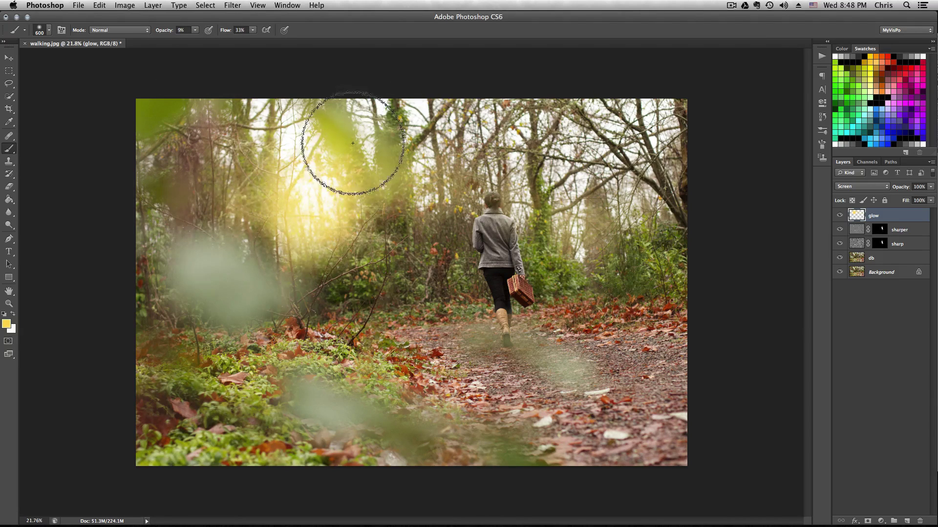
{"action": "mouse_move", "coordinate": [442, 156]}
{"action": "left_mouse_down"}
{"action": "mouse_move", "coordinate": [356, 292]}
{"action": "mouse_move", "coordinate": [450, 272]}
{"action": "mouse_move", "coordinate": [427, 147]}
{"action": "mouse_move", "coordinate": [453, 114]}
{"action": "left_mouse_up"}
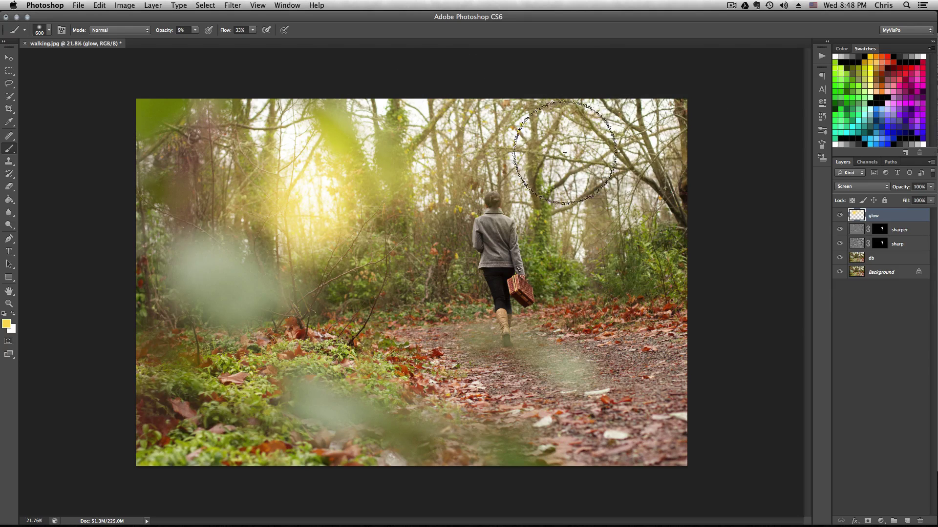
{"action": "key", "text": "bracketleft"}
{"action": "key", "text": "bracketleft"}
{"action": "key", "text": "bracketleft"}
{"action": "key", "text": "bracketleft"}
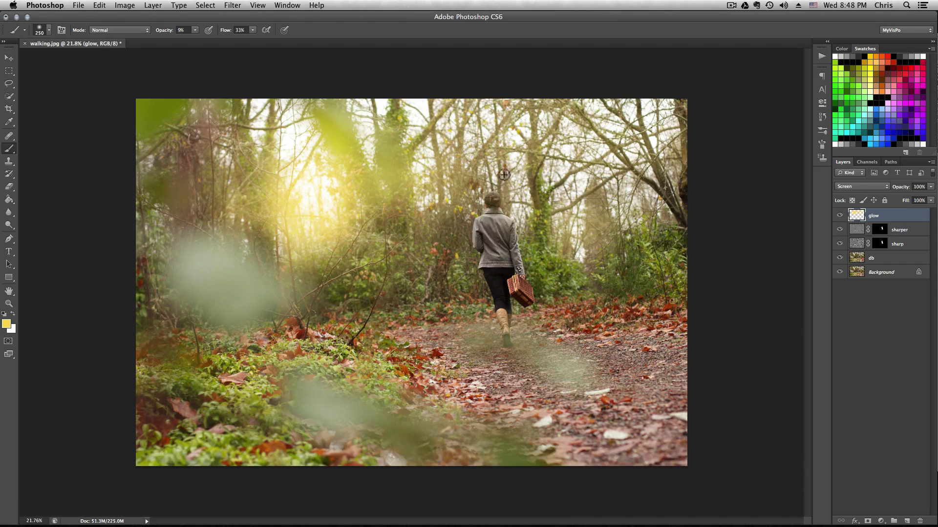
{"action": "key", "text": "alt+super+z"}
{"action": "key", "text": "alt+super+z"}
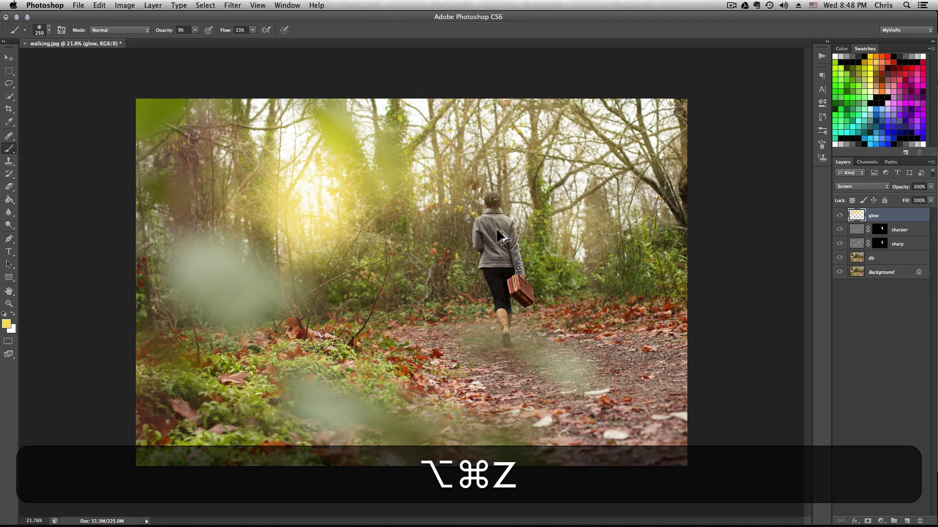
{"action": "key", "text": "bracketleft"}
{"action": "key", "text": "bracketright"}
{"action": "key", "text": "bracketright"}
{"action": "key", "text": "bracketright"}
{"action": "key", "text": "bracketright"}
{"action": "key", "text": "bracketright"}
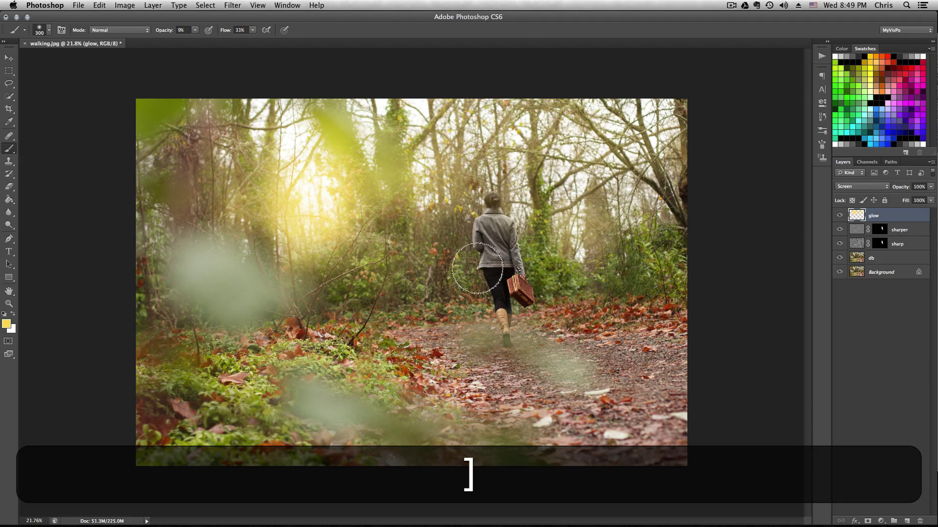
Erase some of the glow over the woman with a larger soft Eraser at 9% opacity
{"action": "left_click", "coordinate": [9, 187]}
{"action": "left_click", "coordinate": [41, 30]}
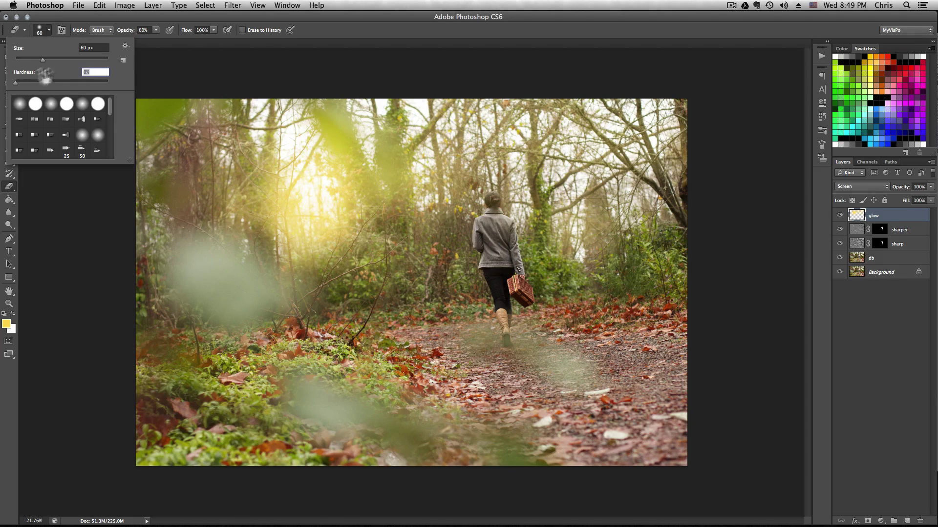
{"action": "left_click", "coordinate": [156, 31]}
{"action": "left_click", "coordinate": [134, 39]}
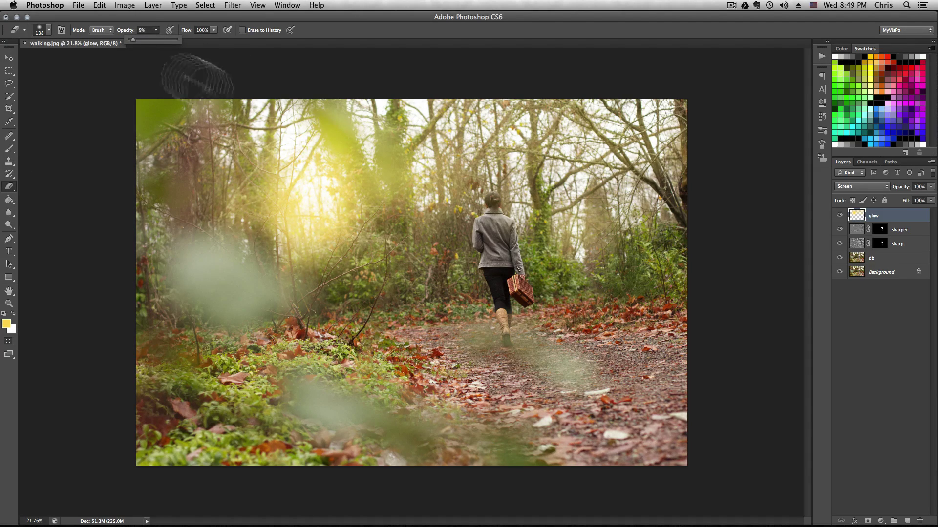
{"action": "left_click", "coordinate": [497, 219]}
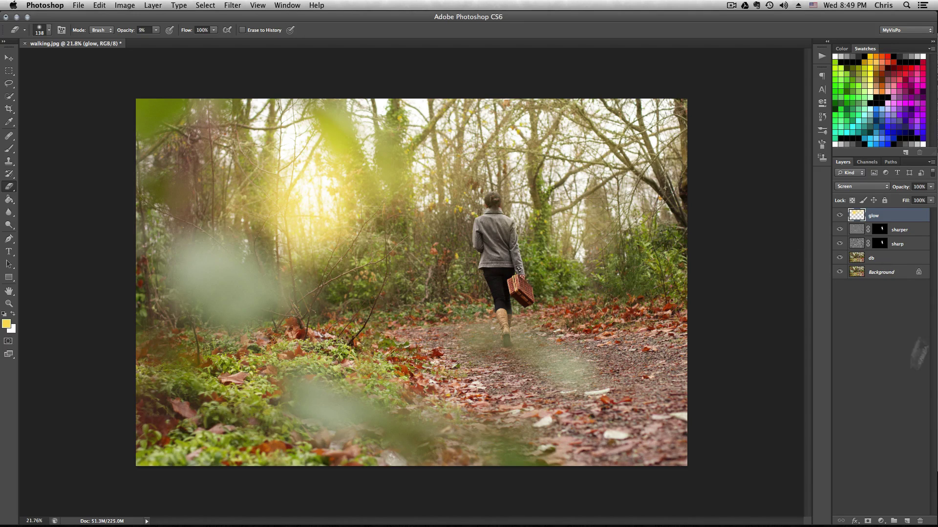
Add a Curves adjustment layer and shape its RGB curve into a slight S with darker shadows and brighter highlights
{"action": "left_click", "coordinate": [151, 6]}
{"action": "mouse_move", "coordinate": [196, 100]}
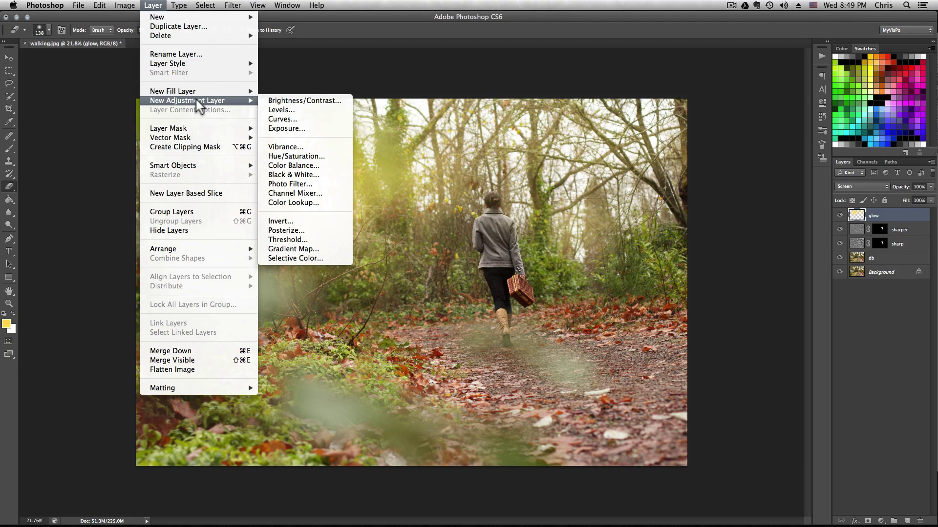
{"action": "left_click", "coordinate": [277, 119]}
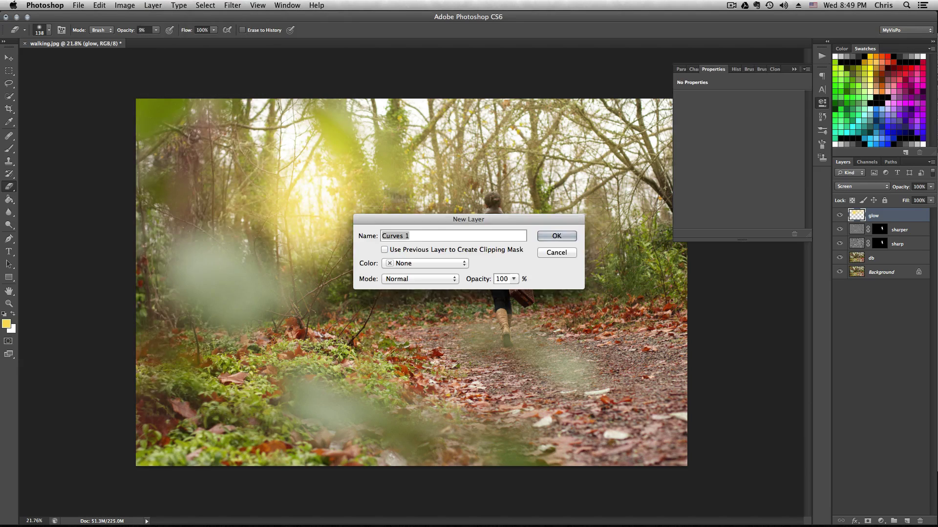
{"action": "left_click", "coordinate": [559, 240]}
{"action": "left_click", "coordinate": [722, 193]}
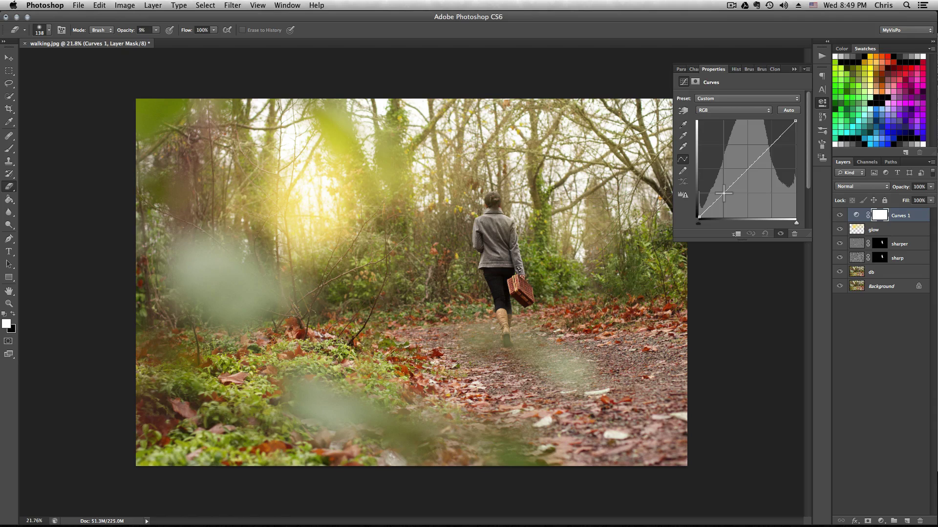
{"action": "left_click_drag", "start_coordinate": [723, 193], "coordinate": [724, 195]}
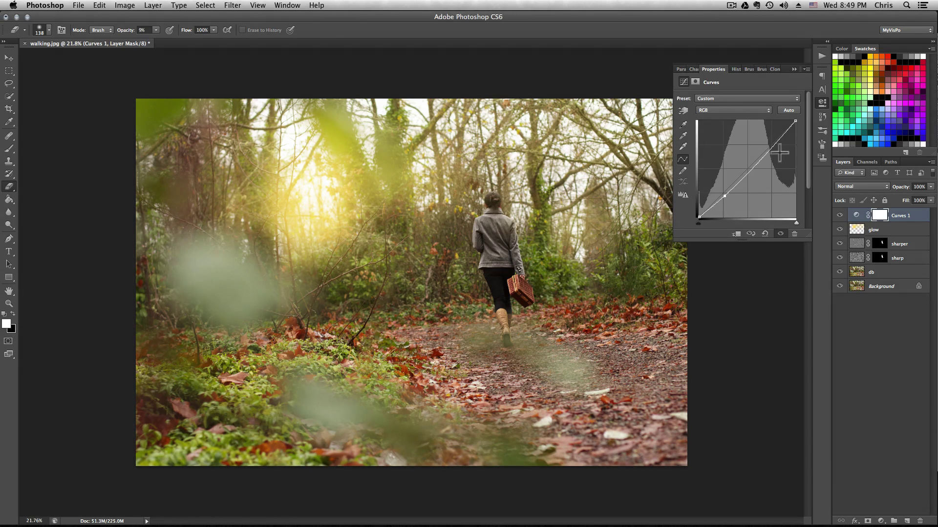
{"action": "left_click_drag", "start_coordinate": [764, 155], "coordinate": [760, 154]}
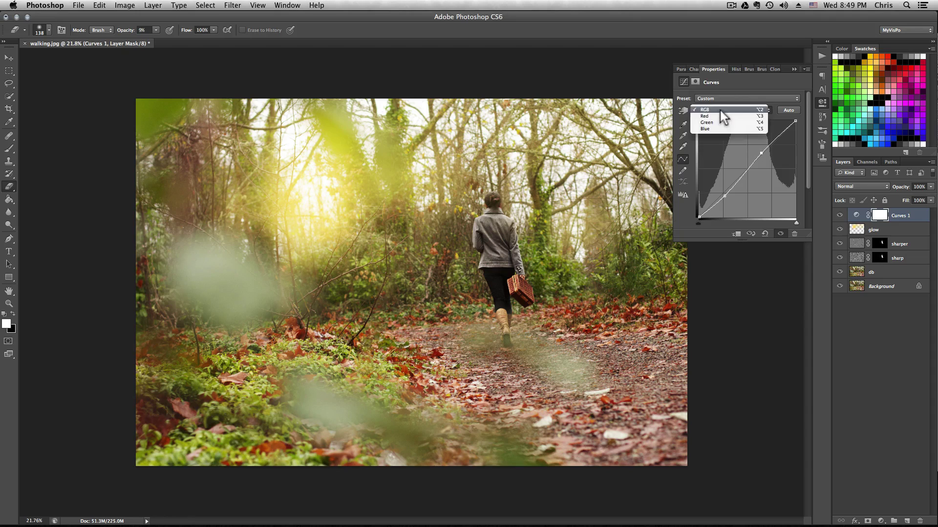
Raise the Red curve's darkest point slightly and lower the Blue curve's midtones, then deselect the adjustment layer
{"action": "left_click", "coordinate": [719, 110]}
{"action": "left_click", "coordinate": [721, 121]}
{"action": "left_click_drag", "start_coordinate": [698, 215], "coordinate": [699, 213]}
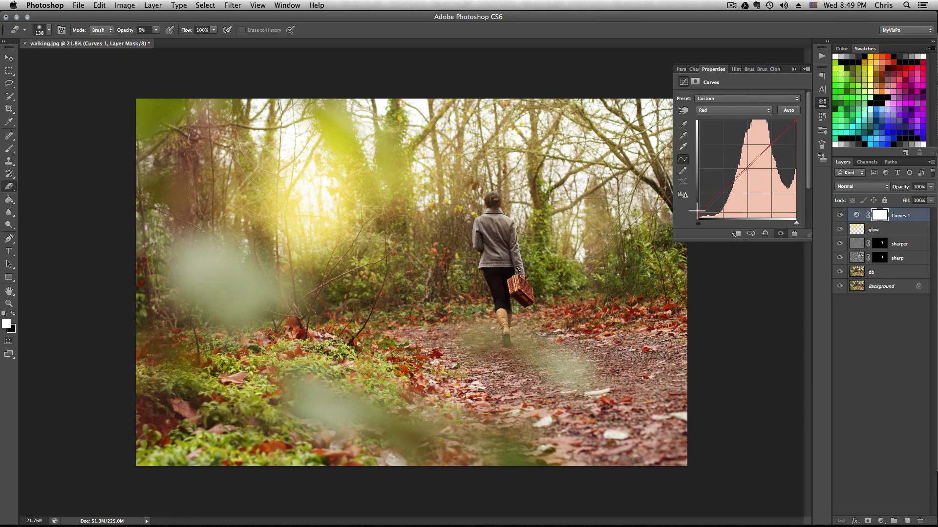
{"action": "left_click", "coordinate": [719, 109]}
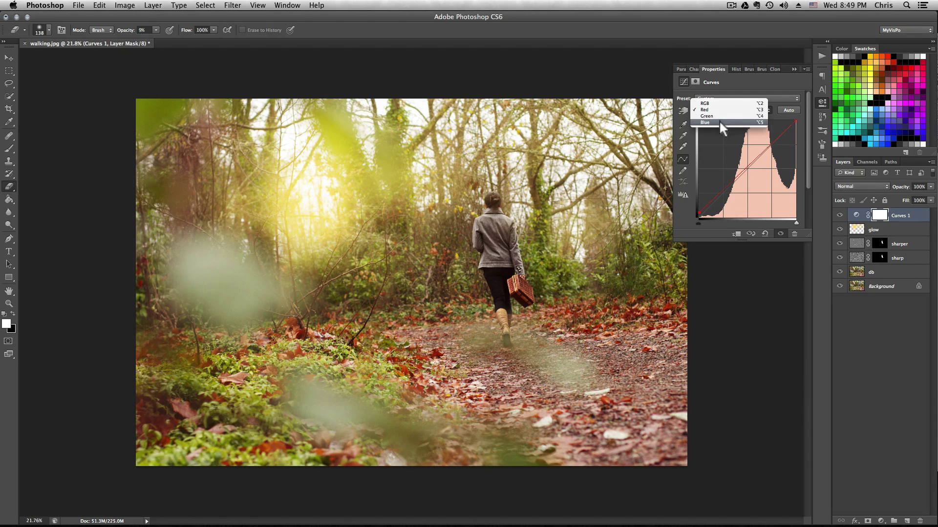
{"action": "left_click", "coordinate": [719, 131]}
{"action": "left_click_drag", "start_coordinate": [746, 168], "coordinate": [750, 171]}
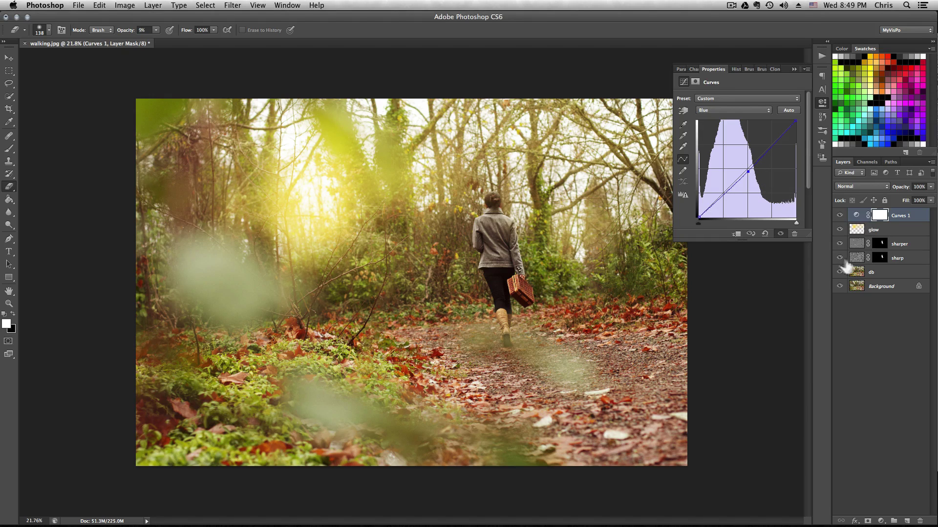
{"action": "left_click", "coordinate": [861, 326]}
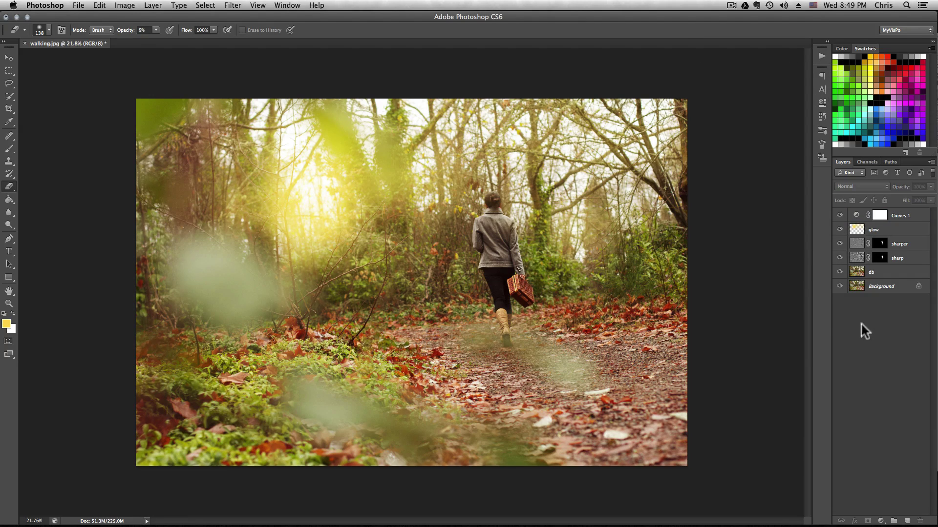
Add a Hue/Saturation adjustment layer with Hue -31 and Lightness +8, then deselect it
{"action": "left_click", "coordinate": [124, 6]}
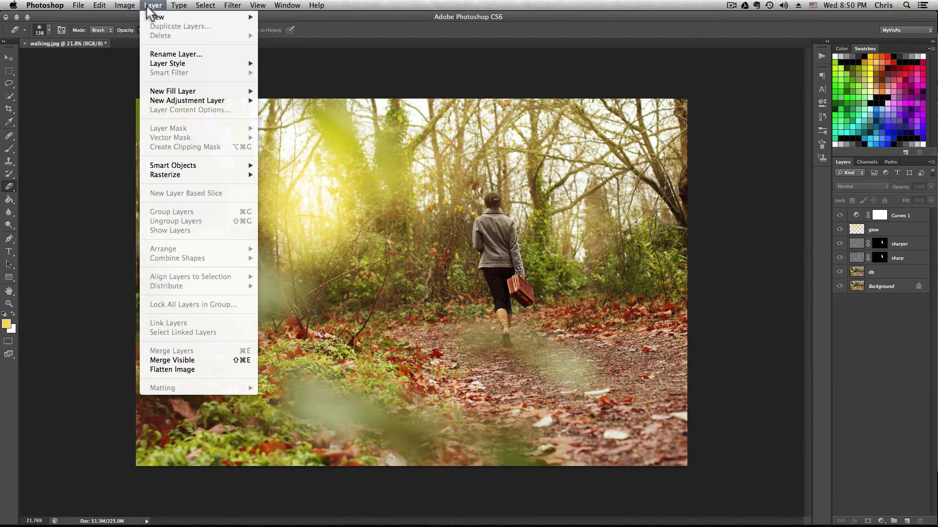
{"action": "mouse_move", "coordinate": [153, 8]}
{"action": "mouse_move", "coordinate": [204, 99]}
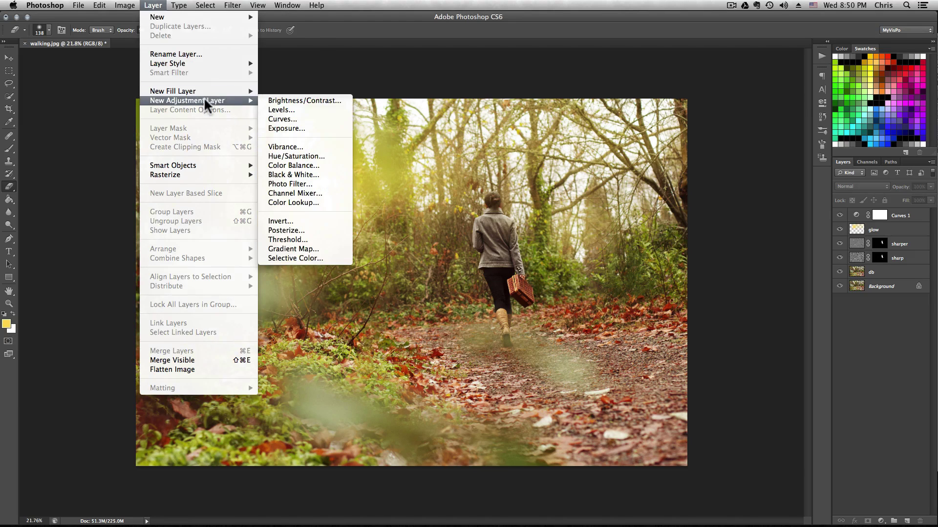
{"action": "left_click", "coordinate": [297, 157]}
{"action": "left_click", "coordinate": [557, 236]}
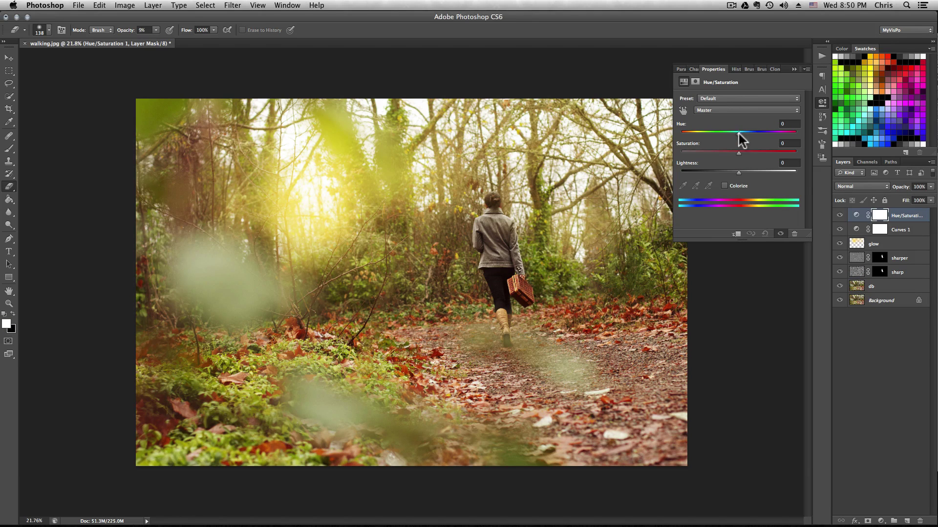
{"action": "left_click_drag", "start_coordinate": [738, 133], "coordinate": [716, 140]}
{"action": "left_click_drag", "start_coordinate": [736, 171], "coordinate": [747, 172]}
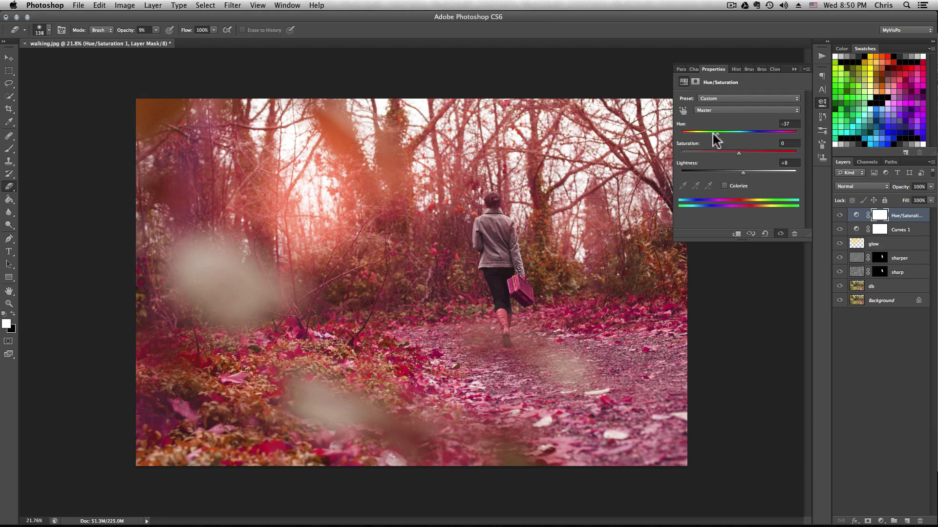
{"action": "left_click_drag", "start_coordinate": [714, 135], "coordinate": [721, 137]}
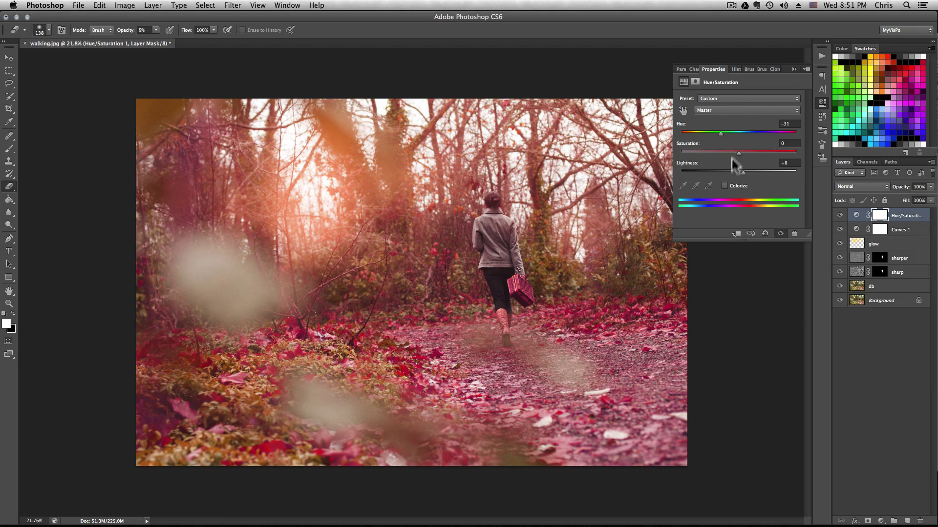
{"action": "left_click", "coordinate": [849, 373]}
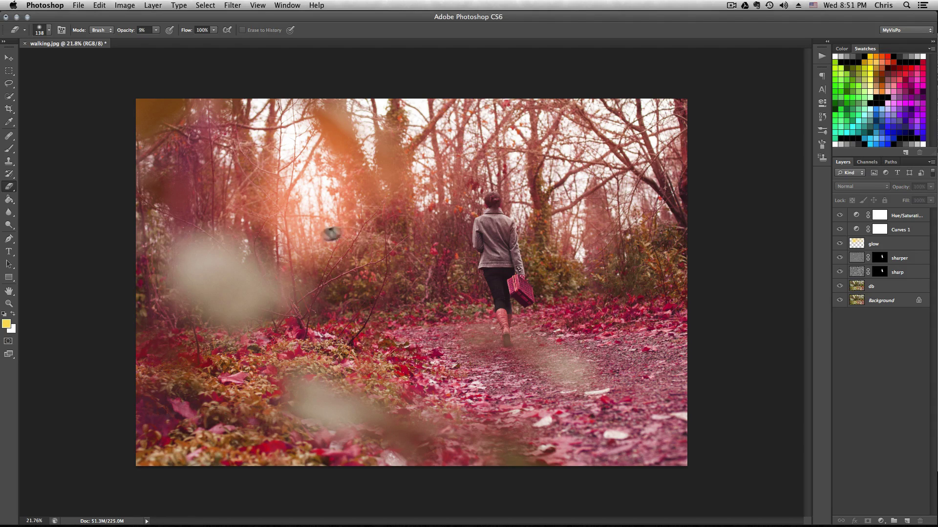
Move the glow layer above the Hue/Saturation layer to restore its yellow colour
{"action": "left_click", "coordinate": [904, 218]}
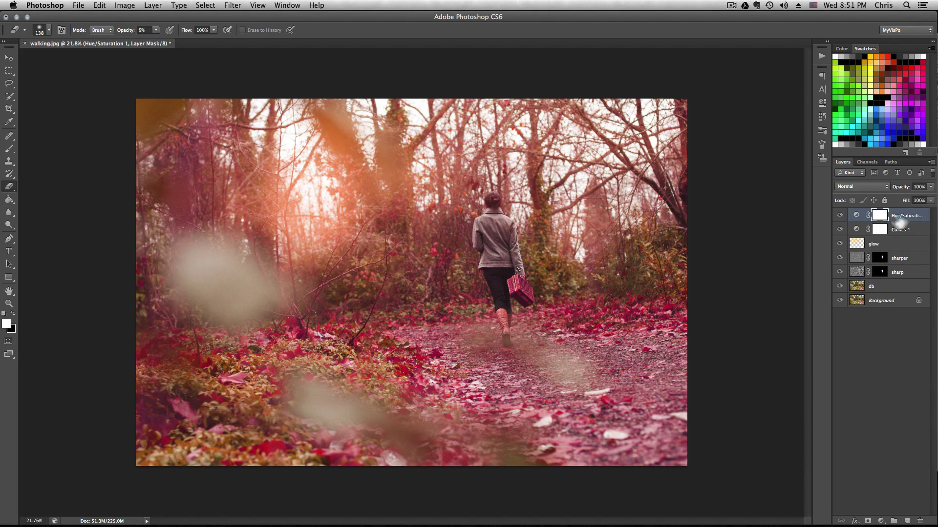
{"action": "left_click", "coordinate": [882, 247]}
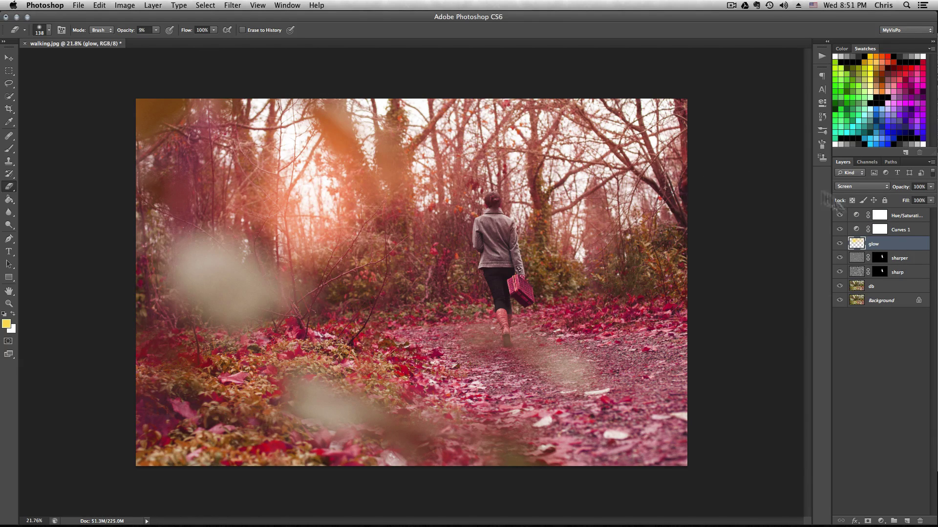
{"action": "left_click_drag", "start_coordinate": [888, 250], "coordinate": [890, 215]}
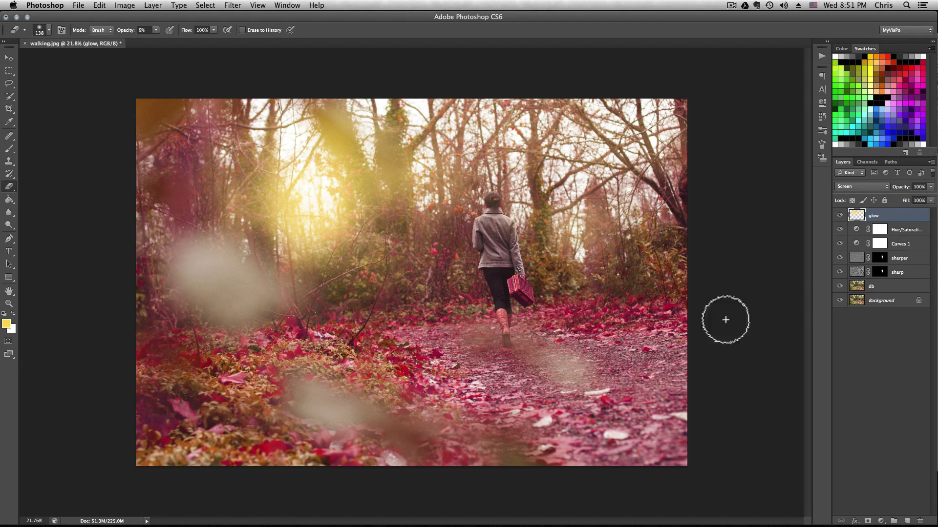
Select the Hue/Saturation layer and prepare a black Brush of size 100 for painting on its mask
{"action": "key", "text": "super+space"}
{"action": "left_click_drag", "start_coordinate": [491, 256], "coordinate": [535, 294]}
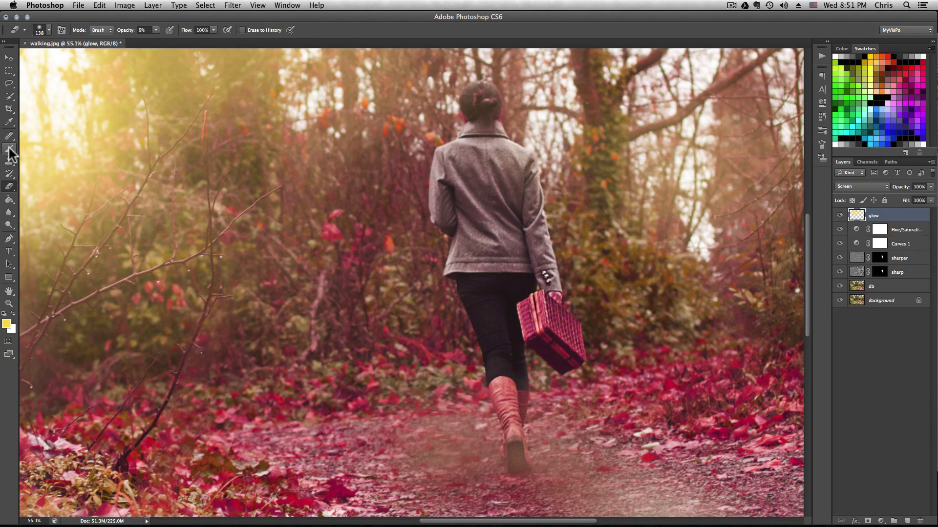
{"action": "left_click", "coordinate": [906, 231]}
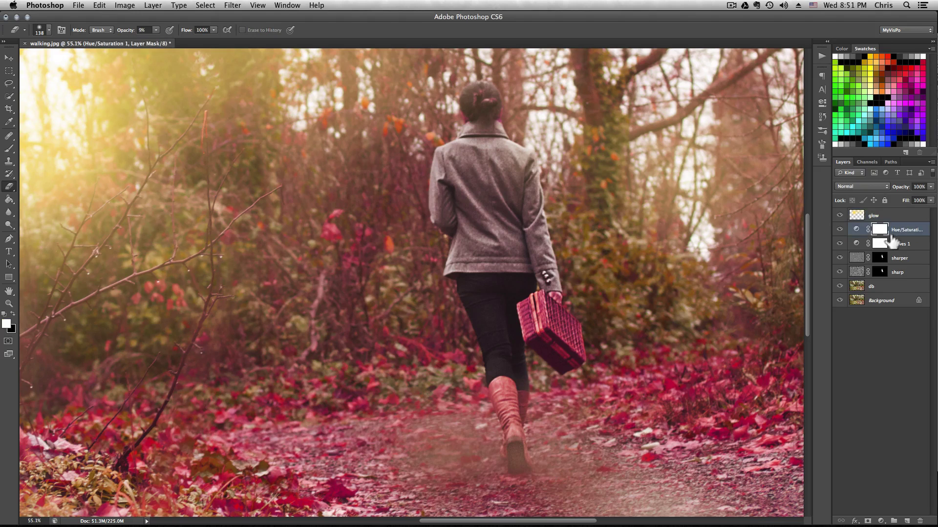
{"action": "left_click", "coordinate": [8, 148]}
{"action": "key", "text": "bracketleft"}
{"action": "key", "text": "bracketleft"}
{"action": "key", "text": "bracketleft"}
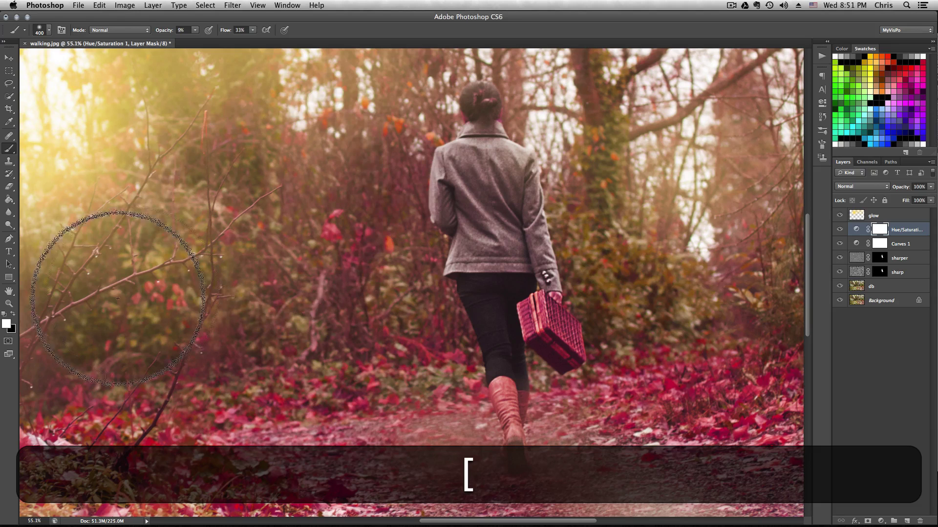
{"action": "left_click", "coordinate": [14, 314]}
{"action": "key", "text": "bracketleft"}
{"action": "key", "text": "bracketleft"}
{"action": "key", "text": "bracketleft"}
{"action": "key", "text": "bracketleft"}
{"action": "key", "text": "bracketleft"}
{"action": "key", "text": "bracketleft"}
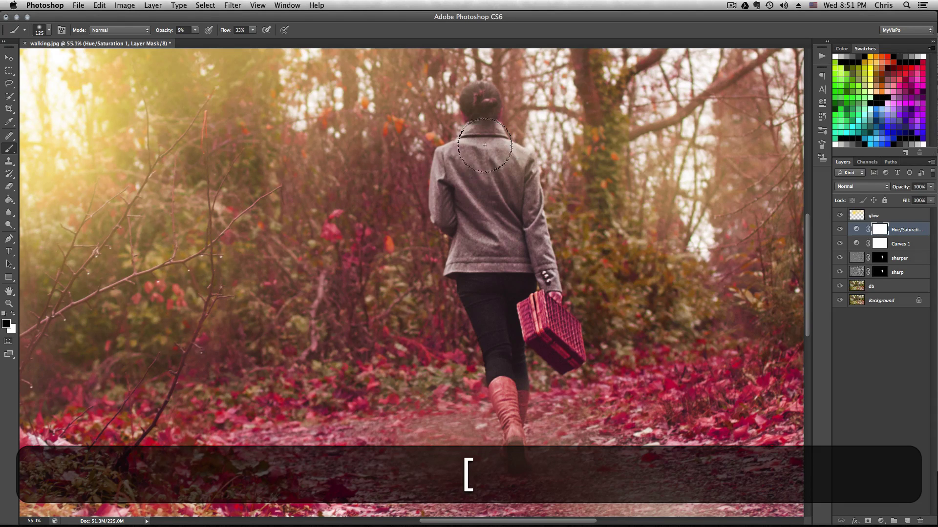
{"action": "key", "text": "bracketleft"}
Set the brush opacity to 100% and its flow to 9%
{"action": "left_click_drag", "start_coordinate": [195, 30], "coordinate": [204, 35]}
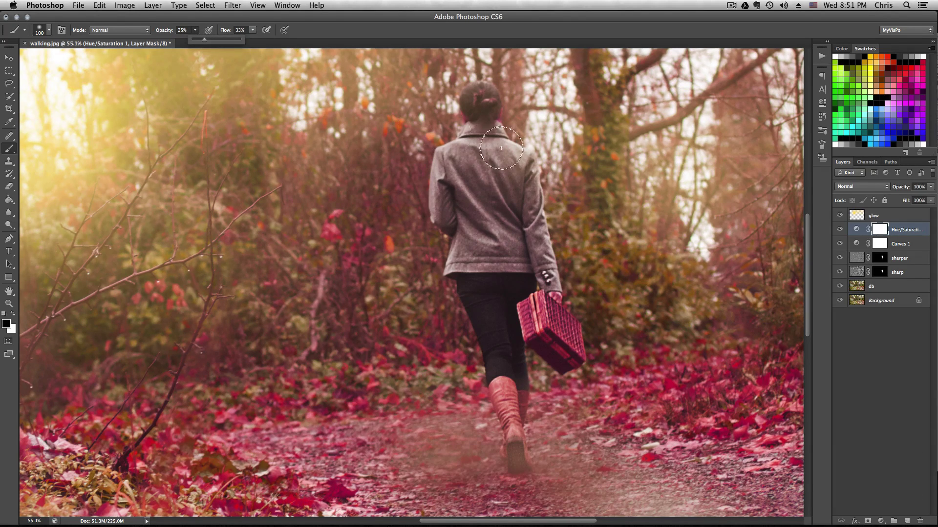
{"action": "left_click", "coordinate": [487, 114]}
{"action": "left_click", "coordinate": [252, 30]}
{"action": "left_click_drag", "start_coordinate": [254, 40], "coordinate": [243, 39]}
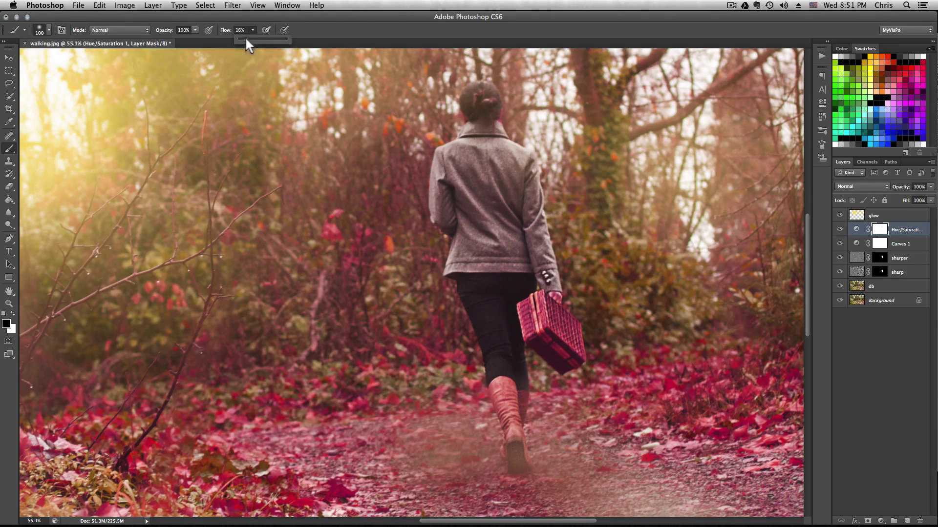
Try painting the hue shift off the suitcase at full opacity, then undo the stroke
{"action": "left_click", "coordinate": [517, 282]}
{"action": "mouse_move", "coordinate": [517, 282]}
{"action": "left_mouse_down"}
{"action": "mouse_move", "coordinate": [530, 325]}
{"action": "mouse_move", "coordinate": [546, 311]}
{"action": "mouse_move", "coordinate": [550, 348]}
{"action": "mouse_move", "coordinate": [557, 329]}
{"action": "mouse_move", "coordinate": [535, 300]}
{"action": "mouse_move", "coordinate": [564, 342]}
{"action": "mouse_move", "coordinate": [552, 309]}
{"action": "mouse_move", "coordinate": [577, 335]}
{"action": "mouse_move", "coordinate": [569, 362]}
{"action": "mouse_move", "coordinate": [530, 329]}
{"action": "mouse_move", "coordinate": [541, 350]}
{"action": "left_mouse_up"}
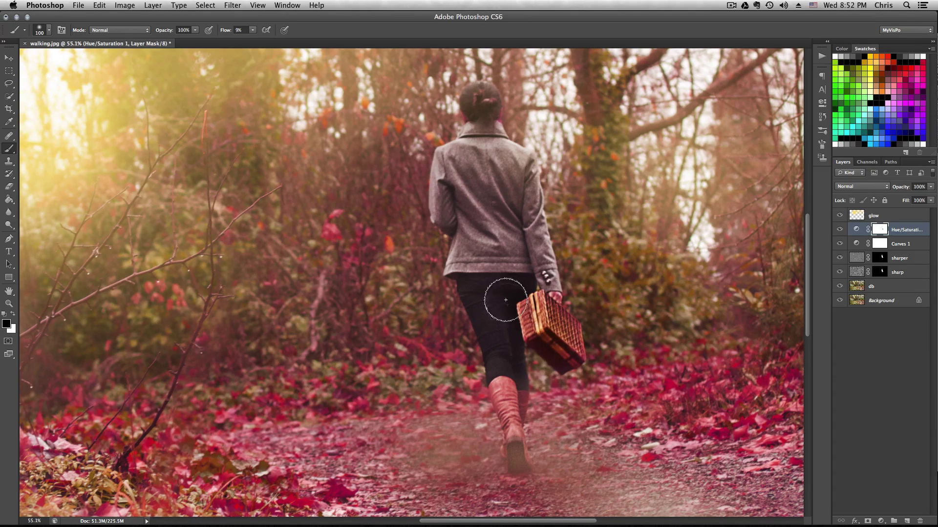
{"action": "key", "text": "bracketleft"}
{"action": "key", "text": "bracketleft"}
{"action": "key", "text": "ctrl+z"}
Lower the brush opacity to 40% and mask the hue shift off the woman's suitcase, hair, jacket and boots
{"action": "left_click", "coordinate": [195, 30]}
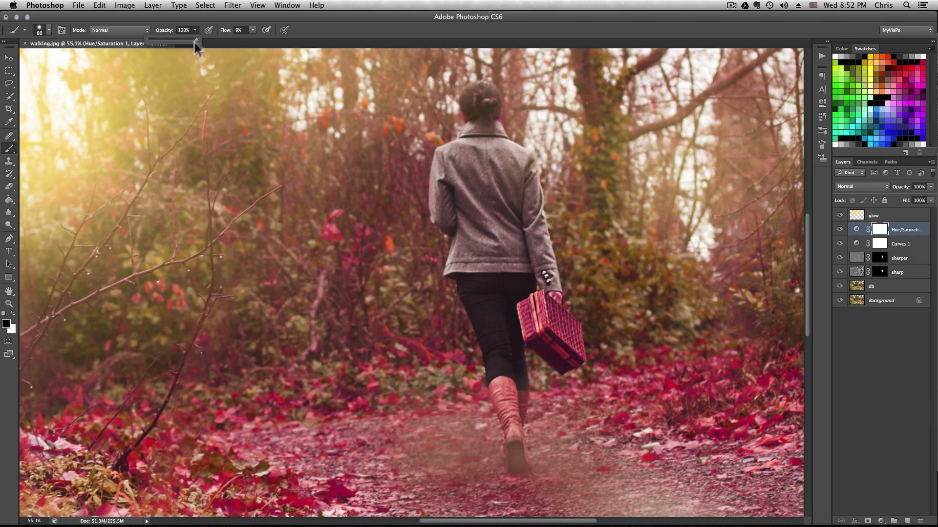
{"action": "left_click_drag", "start_coordinate": [168, 37], "coordinate": [167, 38]}
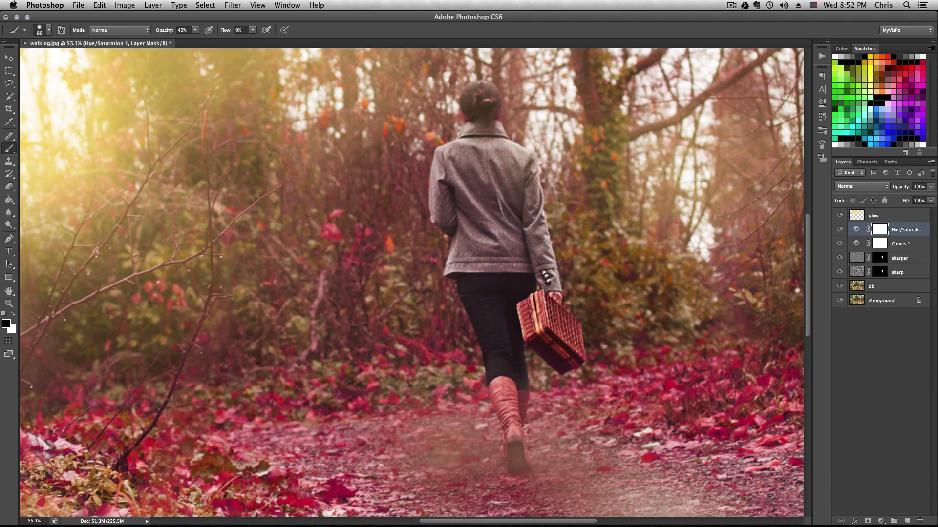
{"action": "mouse_move", "coordinate": [468, 138]}
{"action": "left_mouse_down"}
{"action": "mouse_move", "coordinate": [497, 115]}
{"action": "mouse_move", "coordinate": [481, 100]}
{"action": "mouse_move", "coordinate": [486, 138]}
{"action": "mouse_move", "coordinate": [462, 145]}
{"action": "mouse_move", "coordinate": [501, 195]}
{"action": "mouse_move", "coordinate": [513, 249]}
{"action": "mouse_move", "coordinate": [461, 242]}
{"action": "mouse_move", "coordinate": [505, 391]}
{"action": "mouse_move", "coordinate": [495, 380]}
{"action": "mouse_move", "coordinate": [518, 381]}
{"action": "left_mouse_up"}
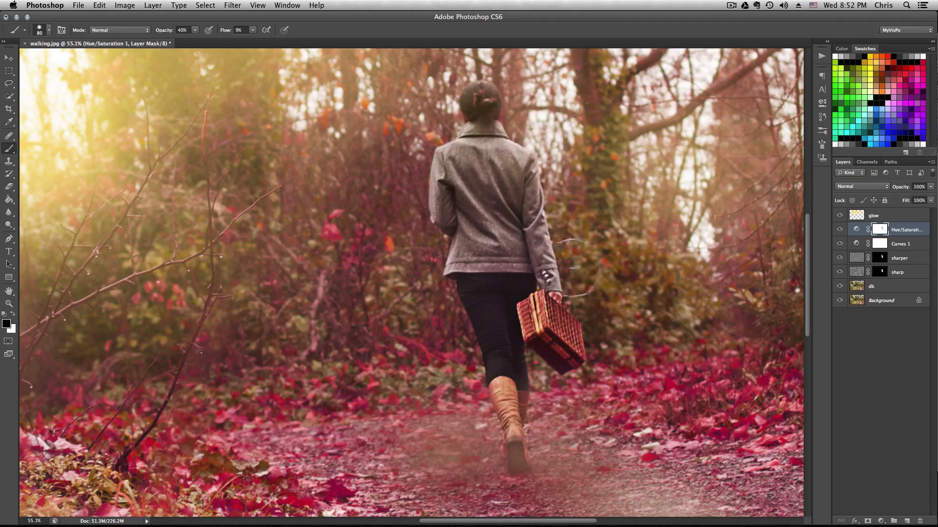
Select the db layer and set up the Dodge tool with the Midtones range and 16% exposure
{"action": "scroll", "coordinate": [581, 271], "scroll_direction": "down", "scroll_amount": 5}
{"action": "left_click_drag", "start_coordinate": [493, 254], "coordinate": [566, 258]}
{"action": "left_click", "coordinate": [880, 284]}
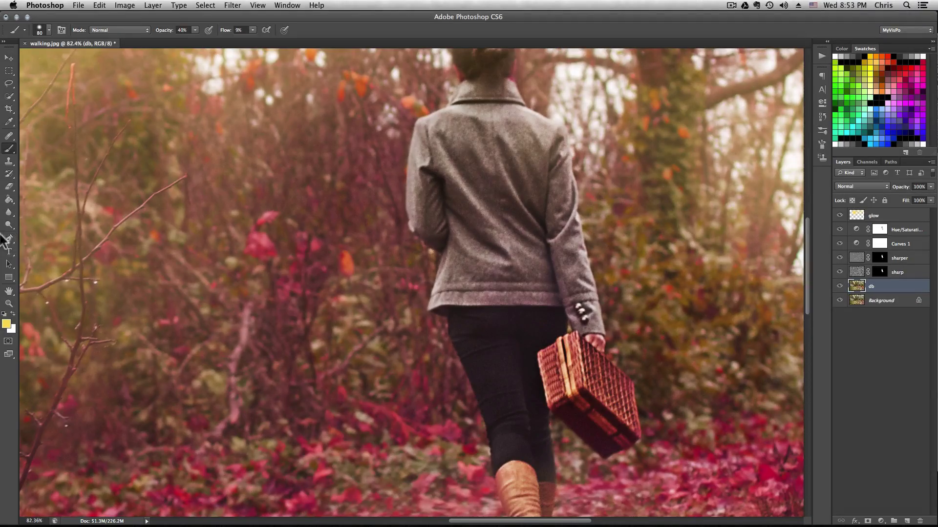
{"action": "left_click", "coordinate": [8, 227]}
{"action": "left_click", "coordinate": [8, 226]}
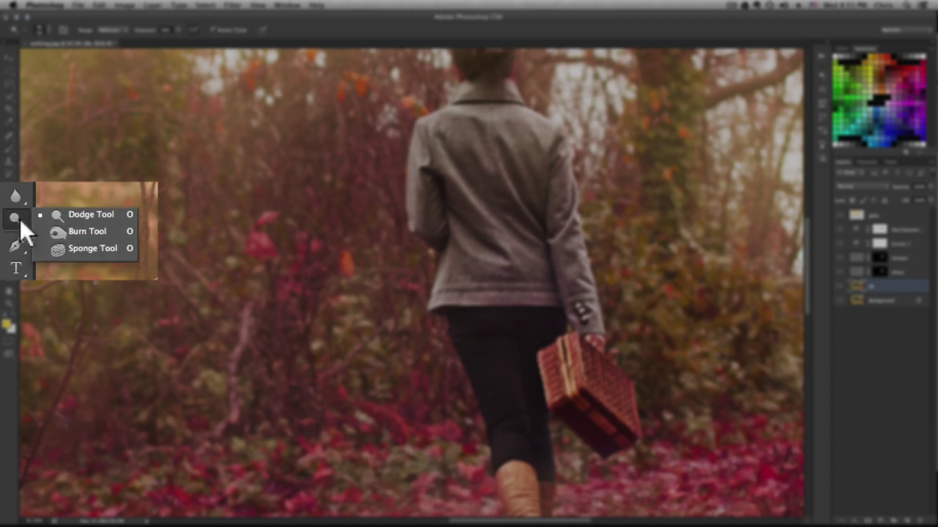
{"action": "left_click", "coordinate": [45, 222]}
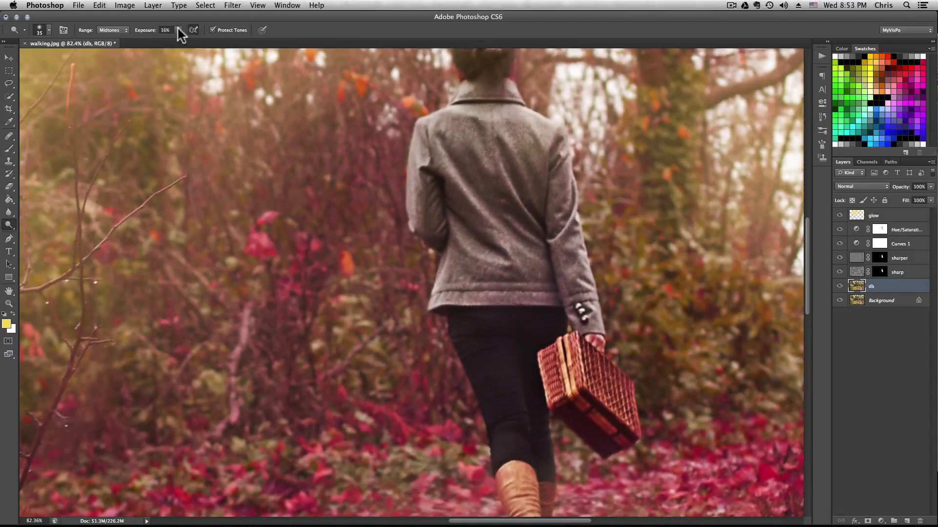
{"action": "left_click", "coordinate": [178, 30]}
{"action": "left_click", "coordinate": [121, 30]}
{"action": "left_click", "coordinate": [440, 149]}
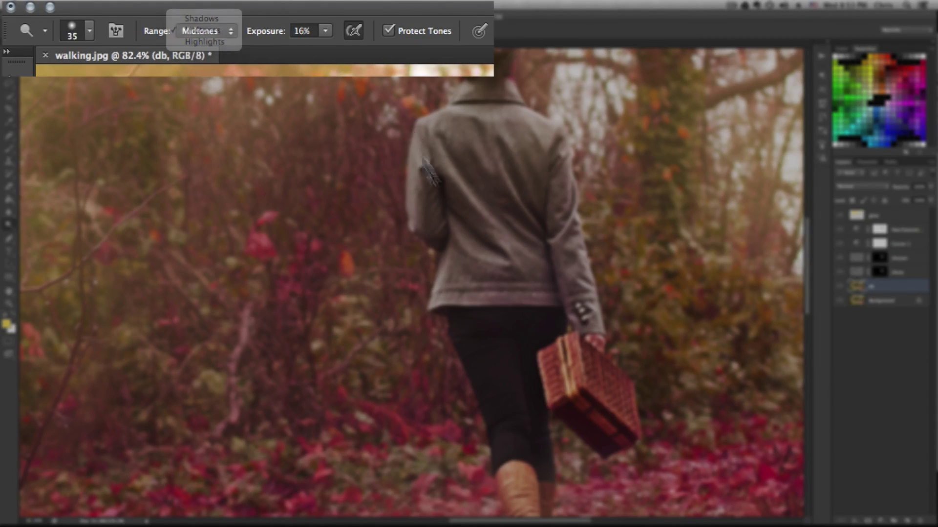
Dodge the sun-facing edges of the woman's hair, collar, shoulder and sleeve with a size 30 brush
{"action": "key", "text": "super+minus"}
{"action": "key", "text": "super+minus"}
{"action": "key", "text": "super+minus"}
{"action": "key", "text": "super+minus"}
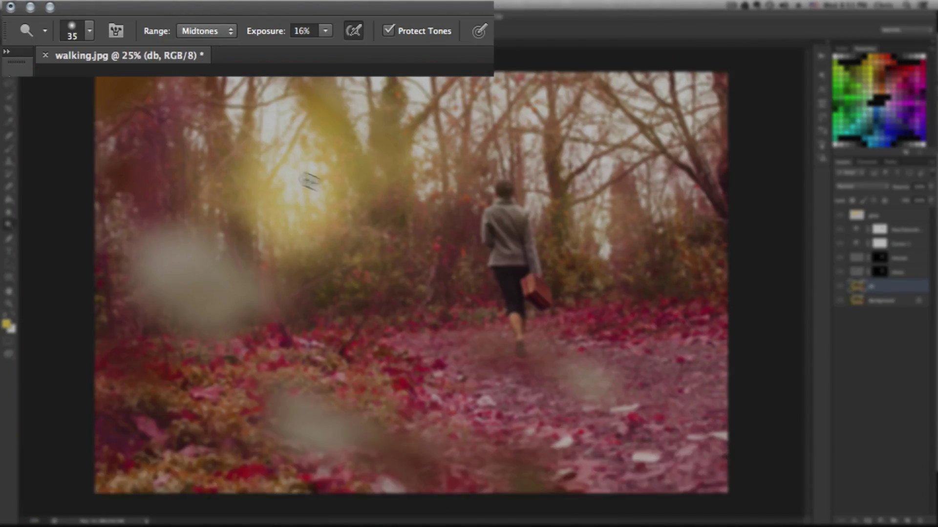
{"action": "left_click_drag", "start_coordinate": [485, 227], "coordinate": [543, 240]}
{"action": "key", "text": "bracketright"}
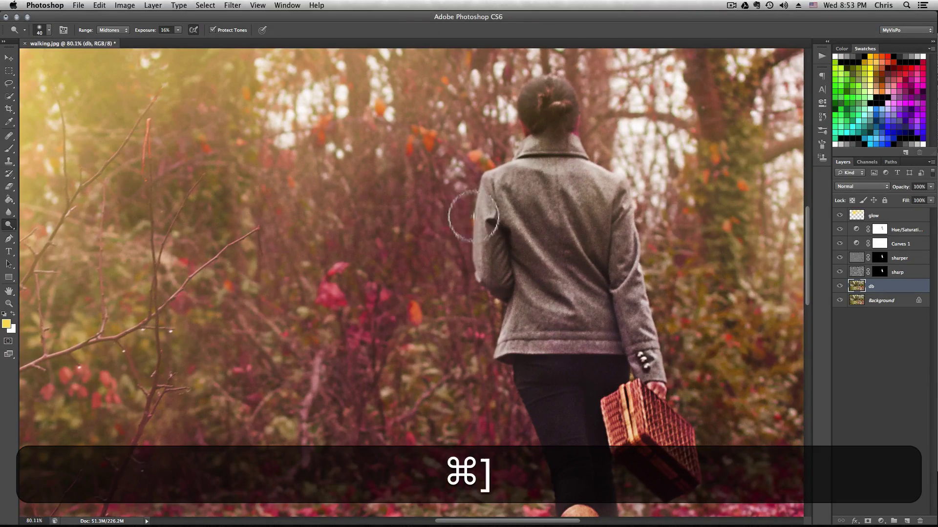
{"action": "key", "text": "bracketleft"}
{"action": "mouse_move", "coordinate": [482, 193]}
{"action": "left_mouse_down"}
{"action": "mouse_move", "coordinate": [471, 234]}
{"action": "mouse_move", "coordinate": [482, 188]}
{"action": "mouse_move", "coordinate": [477, 274]}
{"action": "mouse_move", "coordinate": [490, 183]}
{"action": "left_mouse_up"}
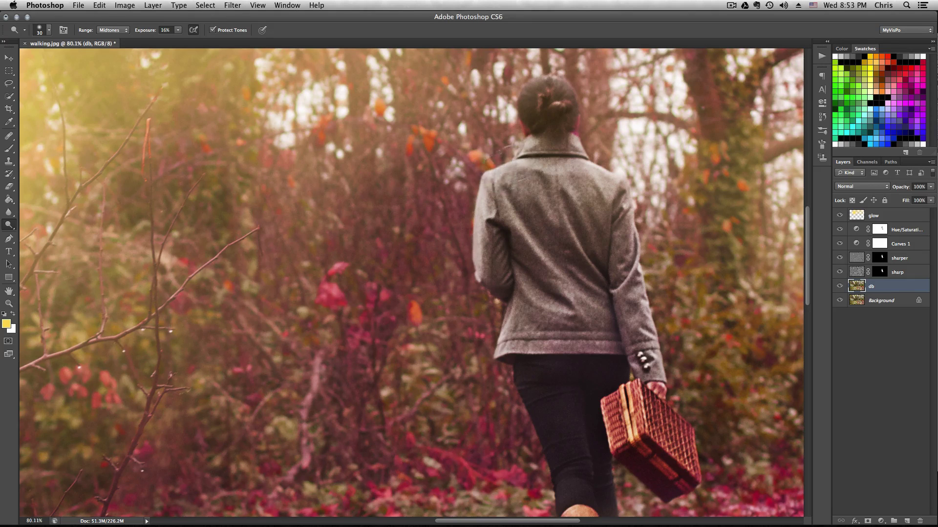
{"action": "left_click_drag", "start_coordinate": [530, 140], "coordinate": [525, 154]}
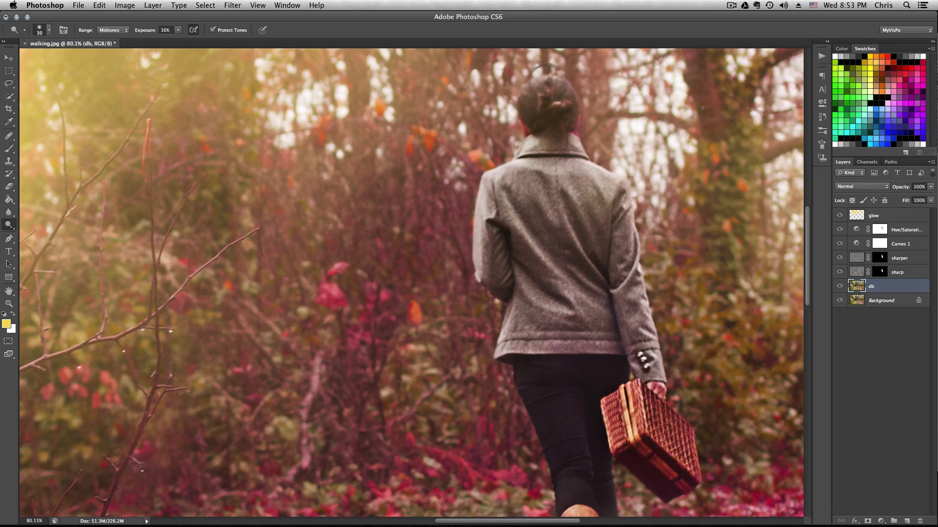
{"action": "left_click_drag", "start_coordinate": [547, 73], "coordinate": [537, 82]}
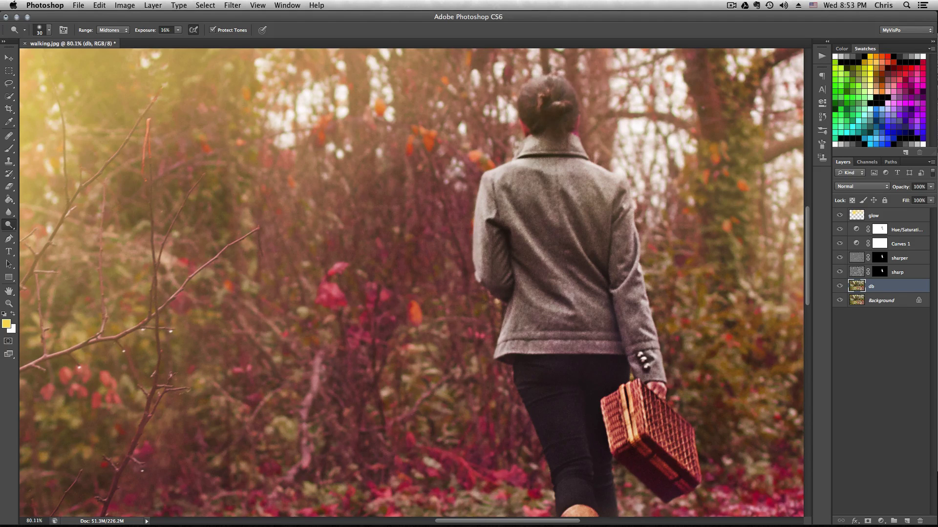
{"action": "mouse_move", "coordinate": [539, 148]}
{"action": "left_mouse_down"}
{"action": "mouse_move", "coordinate": [503, 174]}
{"action": "mouse_move", "coordinate": [491, 205]}
{"action": "left_mouse_up"}
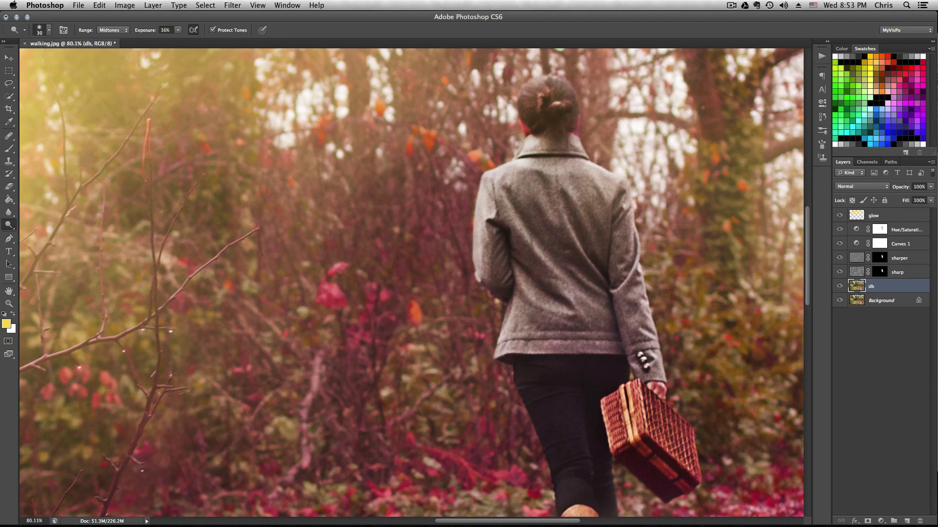
{"action": "mouse_move", "coordinate": [498, 222]}
{"action": "left_mouse_down"}
{"action": "mouse_move", "coordinate": [492, 208]}
{"action": "mouse_move", "coordinate": [496, 220]}
{"action": "left_mouse_up"}
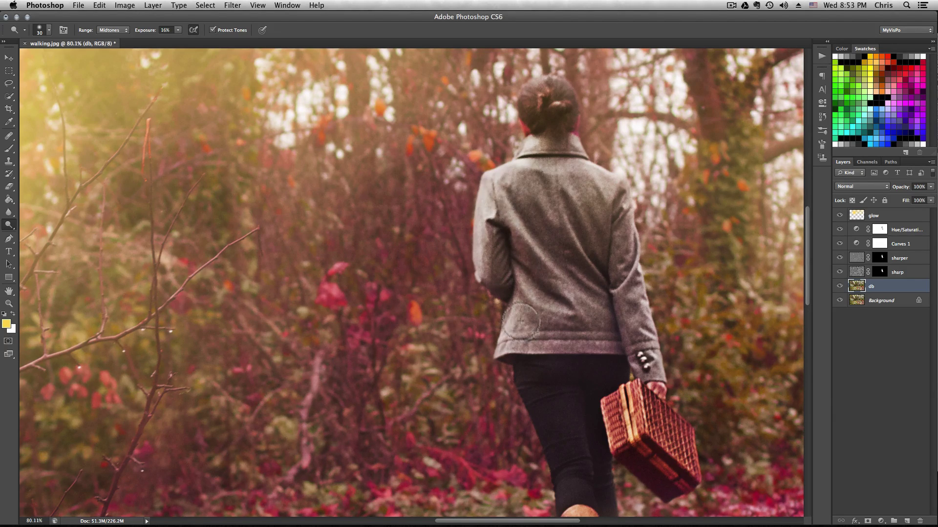
Enlarge the Dodge brush to size 45 and brighten the highlights on the woman's boots
{"action": "key", "text": "space"}
{"action": "left_click_drag", "start_coordinate": [540, 368], "coordinate": [519, 182]}
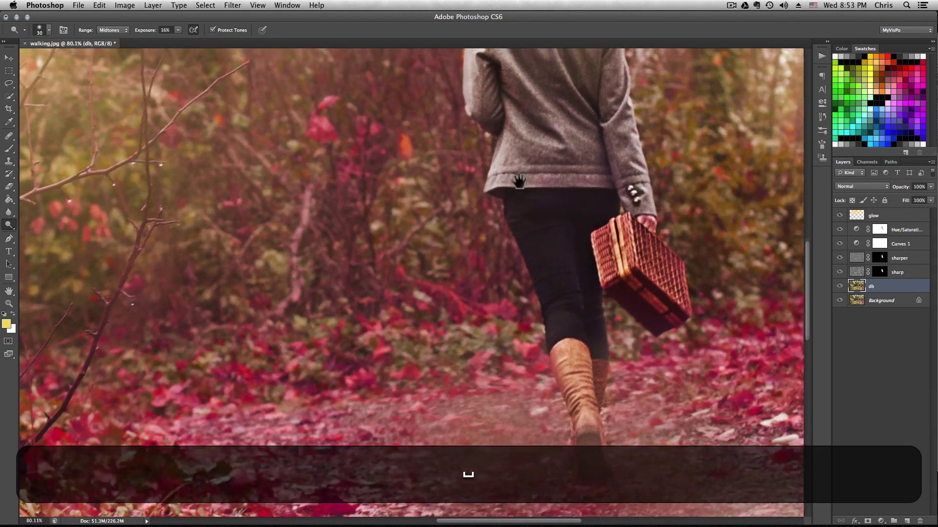
{"action": "key", "text": "bracketright"}
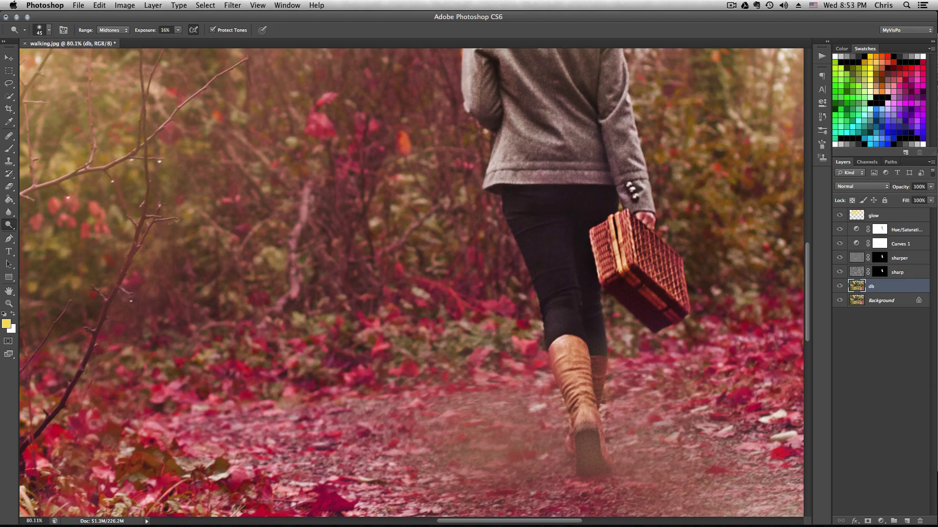
{"action": "mouse_move", "coordinate": [566, 362]}
{"action": "left_mouse_down"}
{"action": "mouse_move", "coordinate": [568, 379]}
{"action": "mouse_move", "coordinate": [566, 348]}
{"action": "mouse_move", "coordinate": [577, 367]}
{"action": "left_mouse_up"}
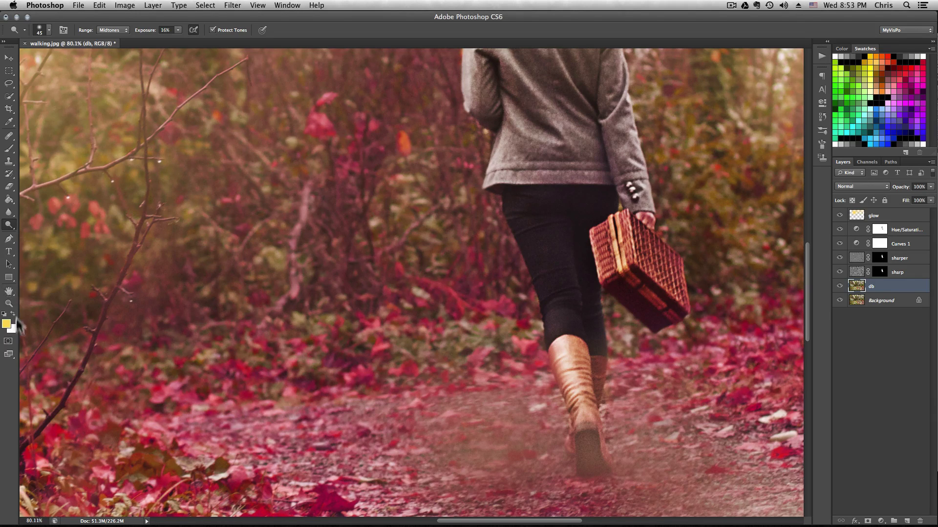
Switch to the Burn tool with Midtones range and 11% exposure, reduce the brush to size 45 and darken the woman's trousers
{"action": "left_click_drag", "start_coordinate": [9, 223], "coordinate": [43, 233]}
{"action": "key", "text": "bracketleft"}
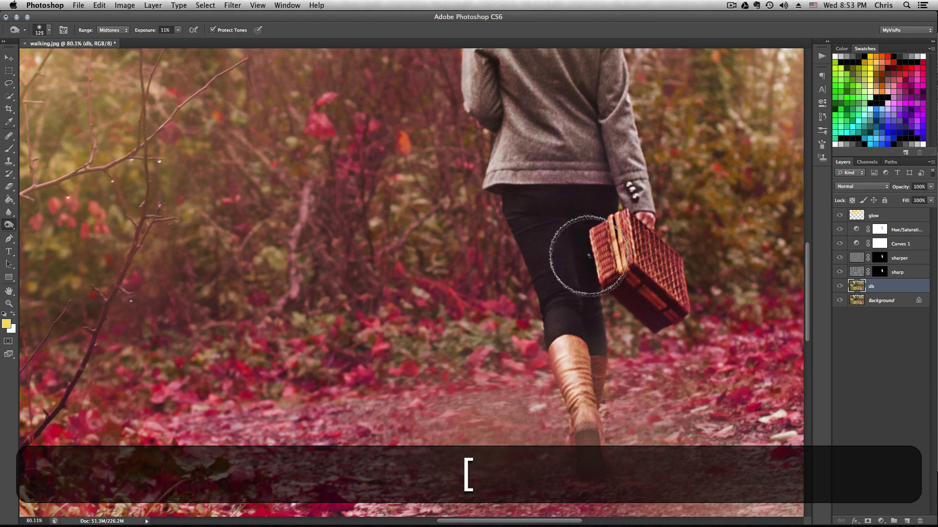
{"action": "key", "text": "bracketleft"}
{"action": "key", "text": "bracketleft"}
{"action": "key", "text": "bracketleft"}
{"action": "key", "text": "bracketleft"}
{"action": "key", "text": "bracketleft"}
{"action": "key", "text": "bracketleft"}
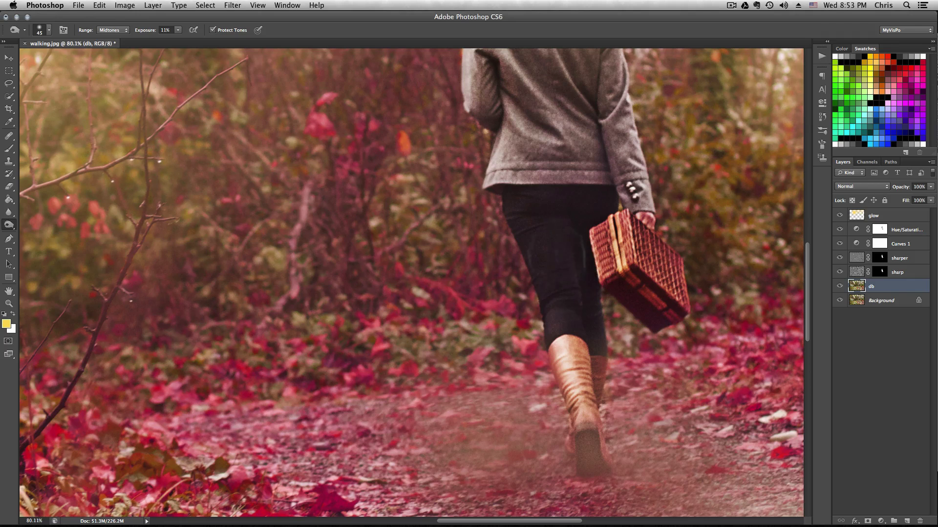
{"action": "mouse_move", "coordinate": [537, 256]}
{"action": "left_mouse_down"}
{"action": "mouse_move", "coordinate": [558, 302]}
{"action": "mouse_move", "coordinate": [582, 294]}
{"action": "left_mouse_up"}
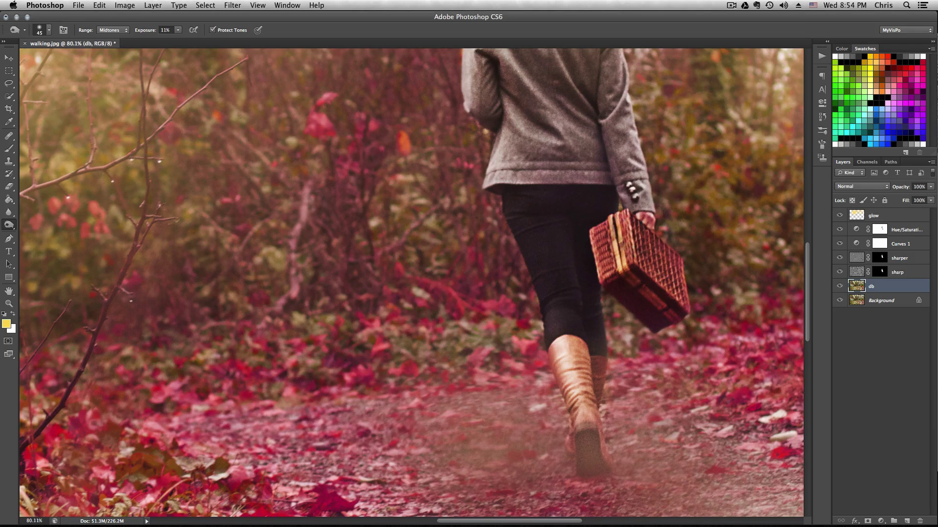
Set the Burn tool's range to Shadows and deepen the dark areas of the woman's trousers
{"action": "key", "text": "space"}
{"action": "left_click_drag", "start_coordinate": [569, 215], "coordinate": [590, 354]}
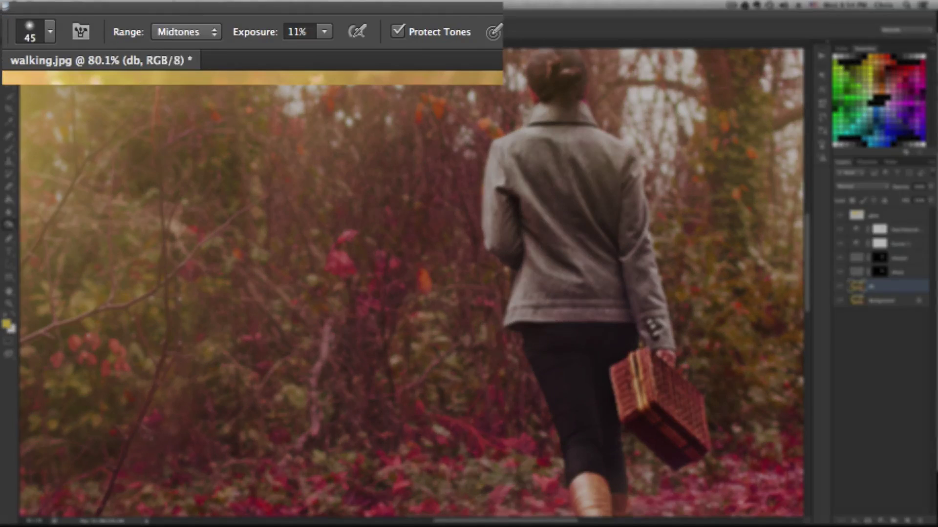
{"action": "left_click", "coordinate": [112, 29]}
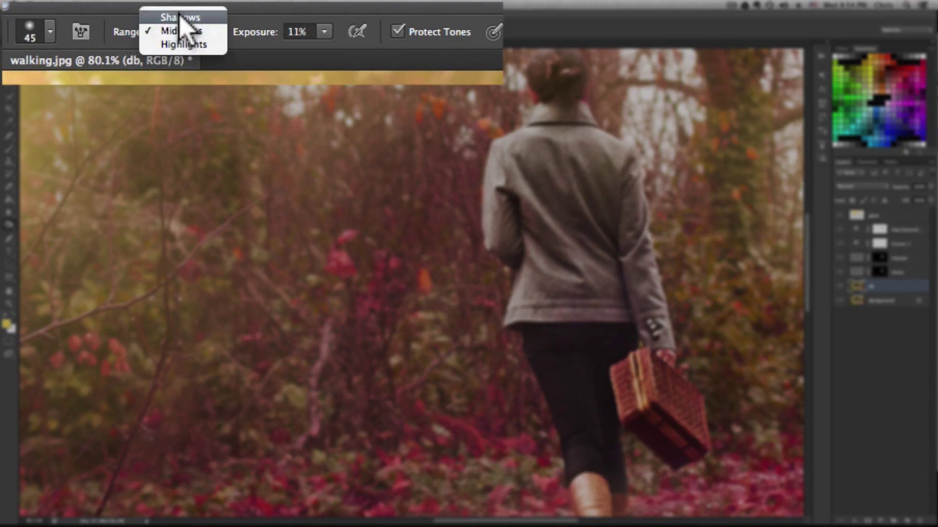
{"action": "left_click", "coordinate": [179, 19]}
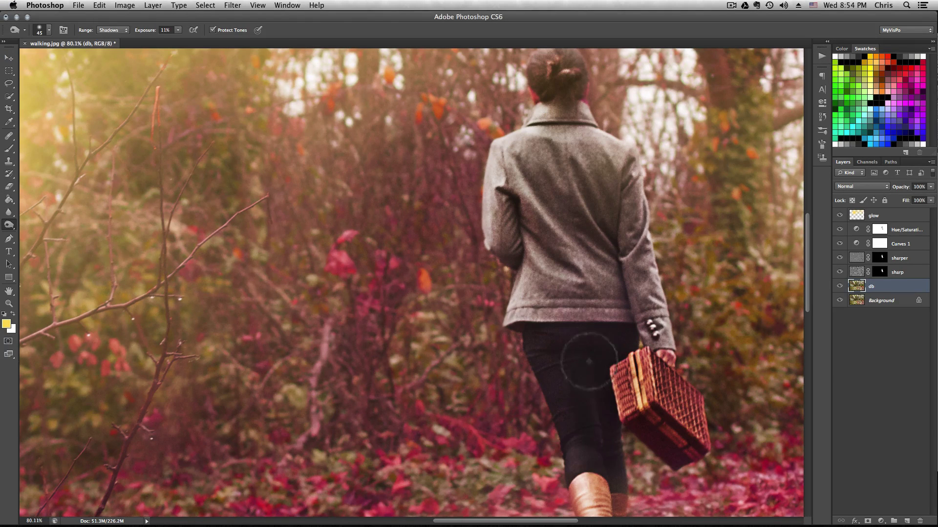
{"action": "key", "text": "space"}
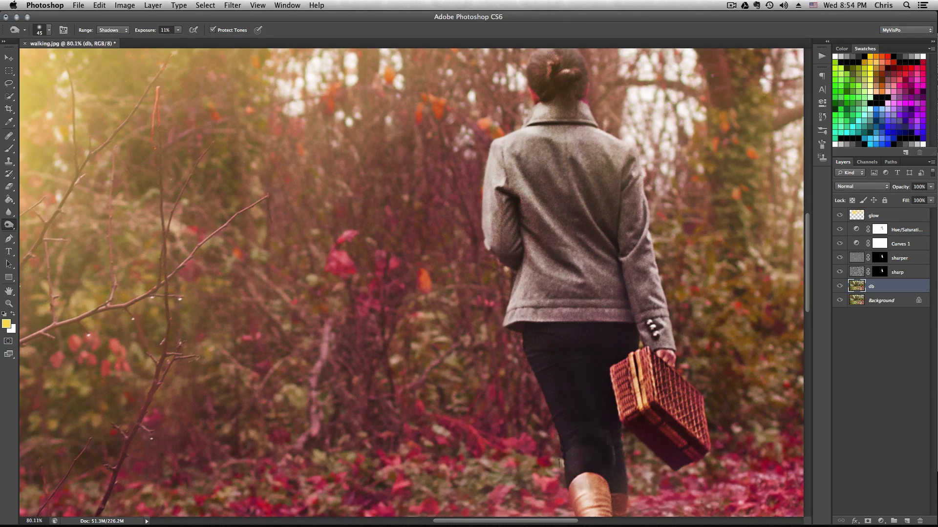
{"action": "key", "text": "space"}
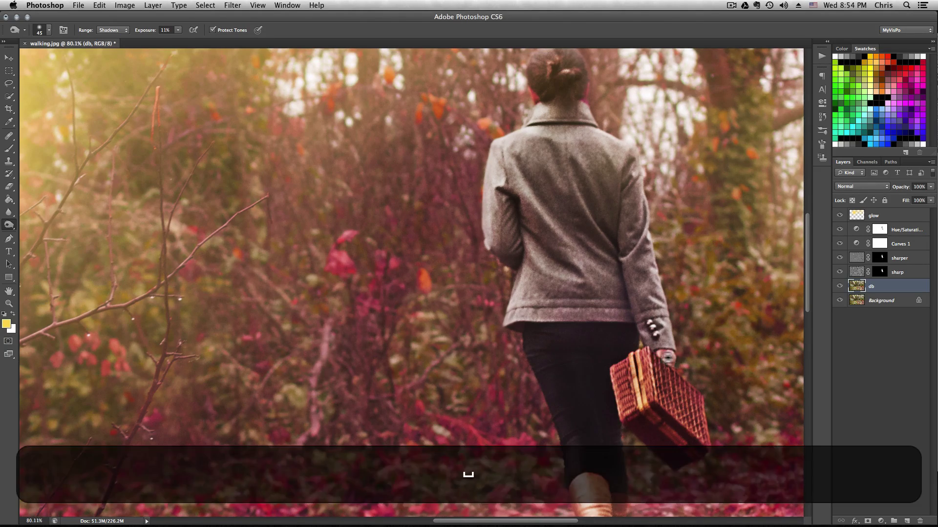
{"action": "mouse_move", "coordinate": [667, 357]}
{"action": "left_mouse_down"}
{"action": "mouse_move", "coordinate": [611, 359]}
{"action": "mouse_move", "coordinate": [640, 361]}
{"action": "left_mouse_up"}
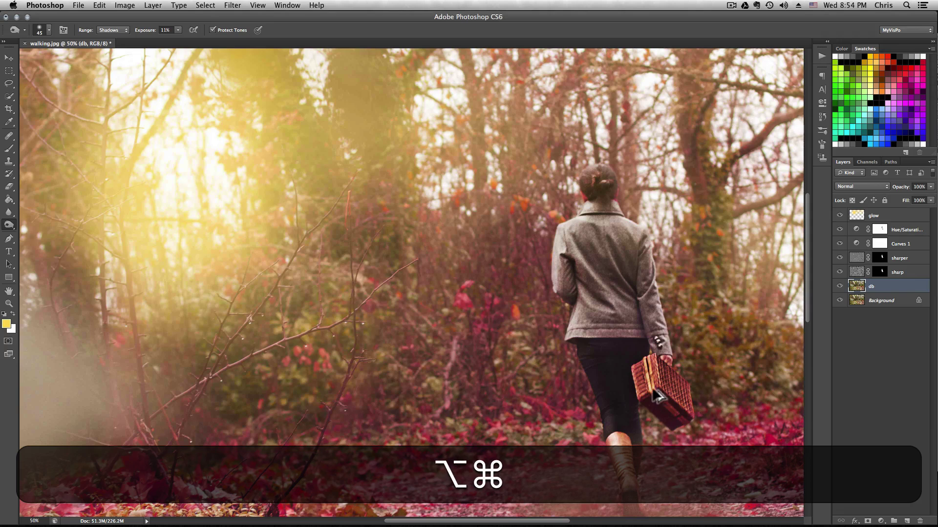
Undo and redo the latest burn strokes to compare the trousers before and after
{"action": "key", "text": "alt+super+z"}
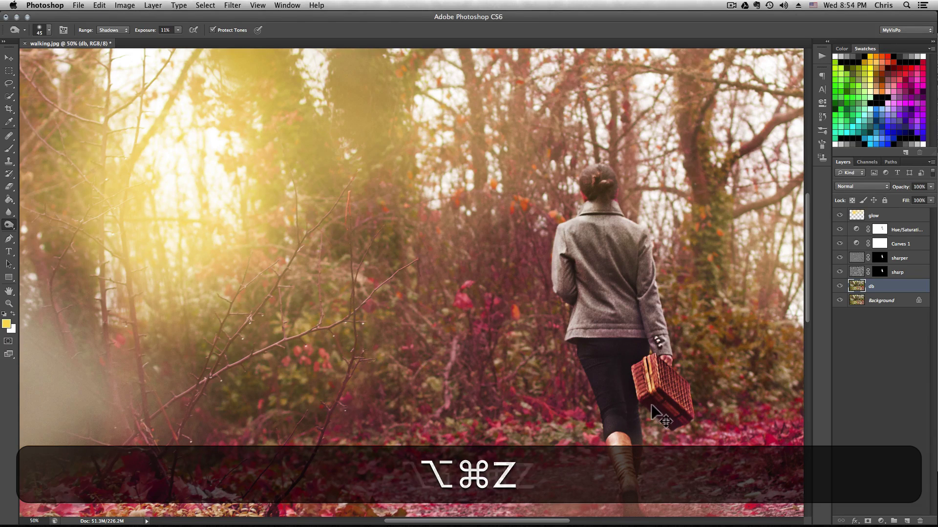
{"action": "key", "text": "alt+shift+super+z"}
{"action": "key", "text": "shift+super+z"}
{"action": "key", "text": "shift+super+z"}
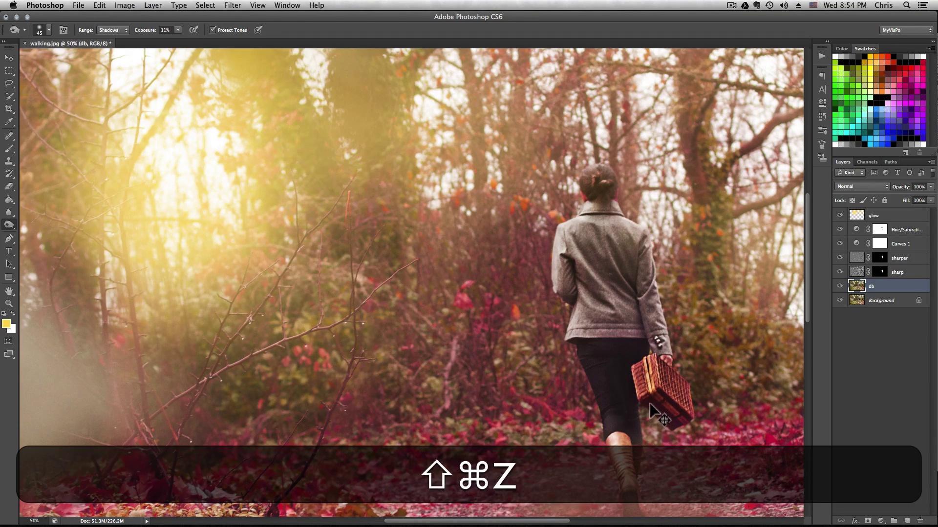
{"action": "key", "text": "alt+super+z"}
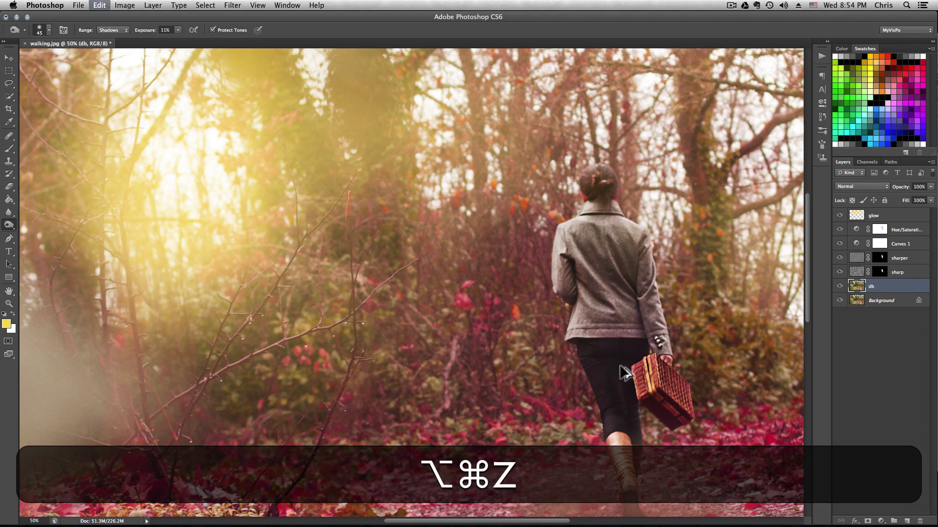
Enlarge the Burn brush to size 80 and darken the upper part of the woman's trousers
{"action": "key", "text": "bracketright"}
{"action": "key", "text": "bracketright"}
{"action": "key", "text": "bracketright"}
{"action": "key", "text": "bracketright"}
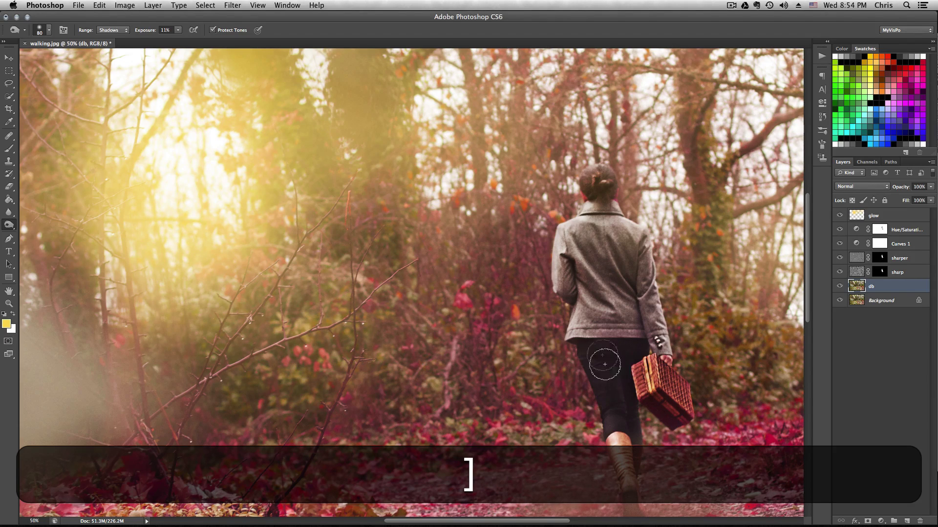
{"action": "left_click_drag", "start_coordinate": [605, 364], "coordinate": [620, 375]}
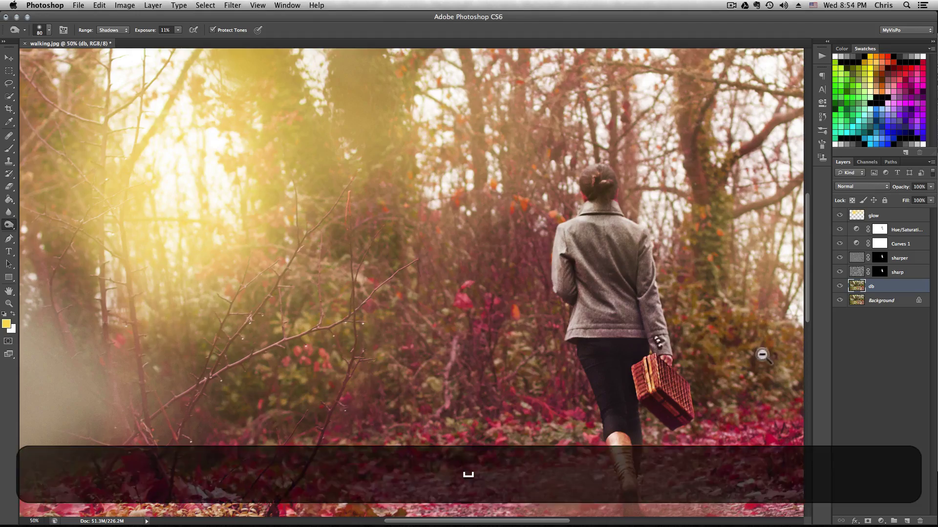
Crop the image to a tighter 16 x 9 frame, placing the woman on the right-hand vertical rule-of-thirds line
{"action": "mouse_move", "coordinate": [758, 357]}
{"action": "left_mouse_down"}
{"action": "mouse_move", "coordinate": [703, 362]}
{"action": "mouse_move", "coordinate": [764, 372]}
{"action": "left_mouse_up"}
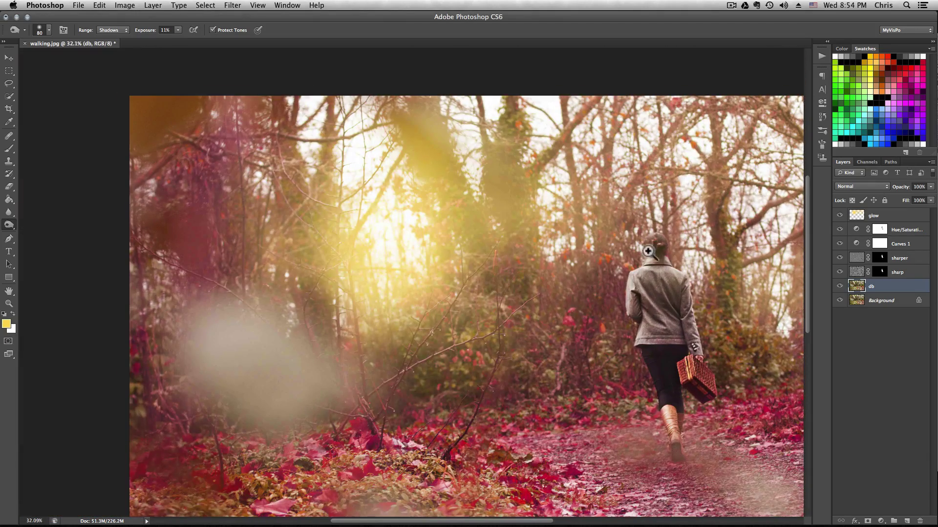
{"action": "mouse_move", "coordinate": [662, 248]}
{"action": "left_mouse_down"}
{"action": "mouse_move", "coordinate": [718, 250]}
{"action": "mouse_move", "coordinate": [647, 247]}
{"action": "left_mouse_up"}
{"action": "left_click_drag", "start_coordinate": [726, 276], "coordinate": [719, 356]}
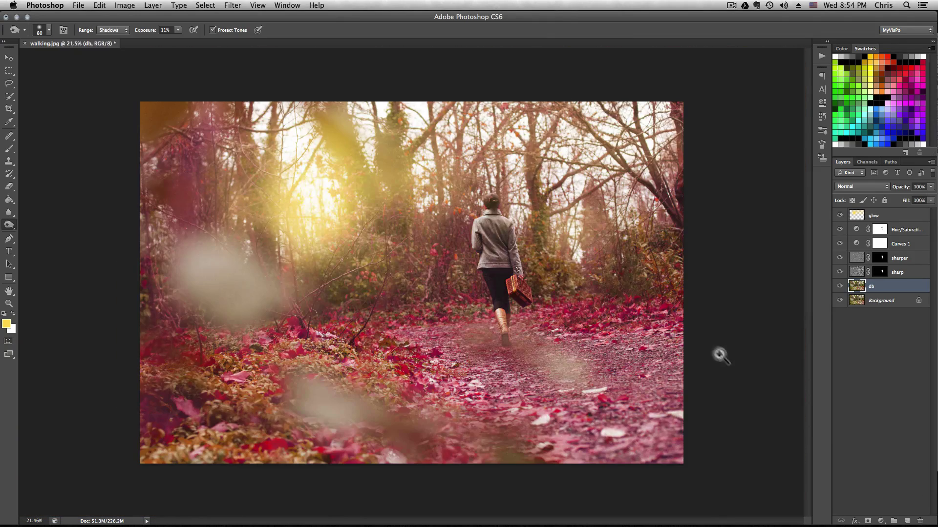
{"action": "left_click_drag", "start_coordinate": [491, 288], "coordinate": [498, 315]}
{"action": "left_click", "coordinate": [9, 109]}
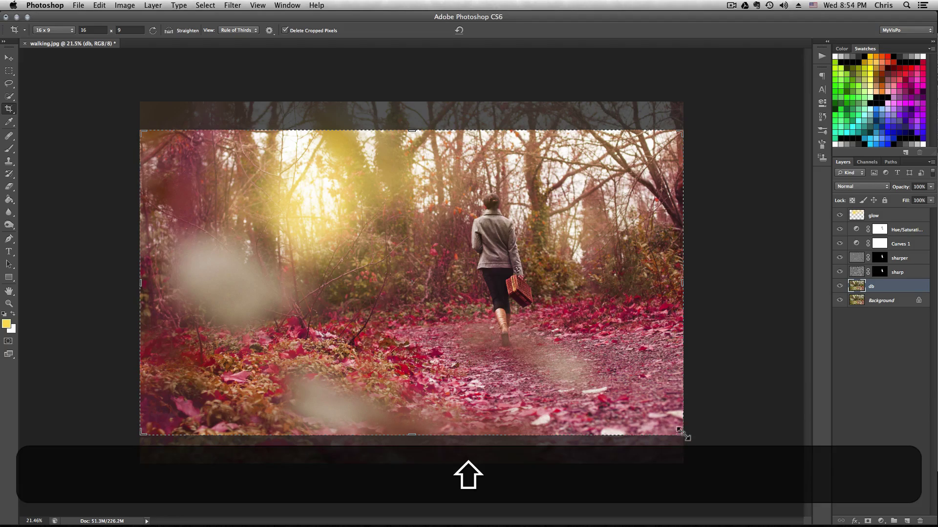
{"action": "left_click_drag", "start_coordinate": [684, 433], "coordinate": [657, 417]}
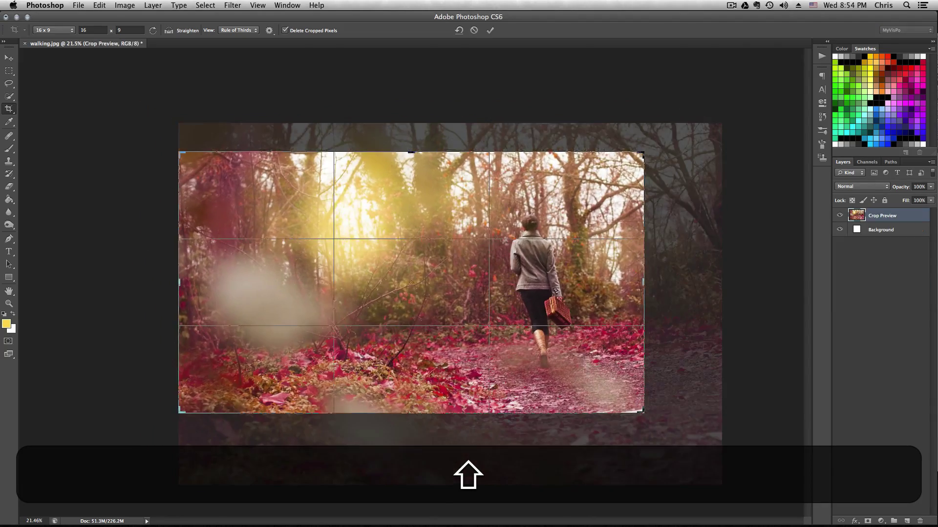
{"action": "left_click_drag", "start_coordinate": [573, 351], "coordinate": [525, 350]}
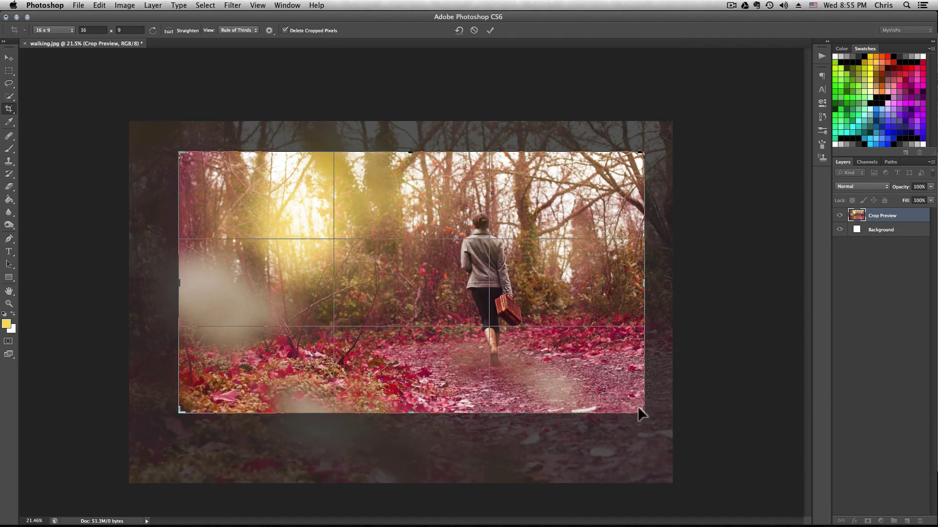
{"action": "left_click_drag", "start_coordinate": [643, 413], "coordinate": [570, 367]}
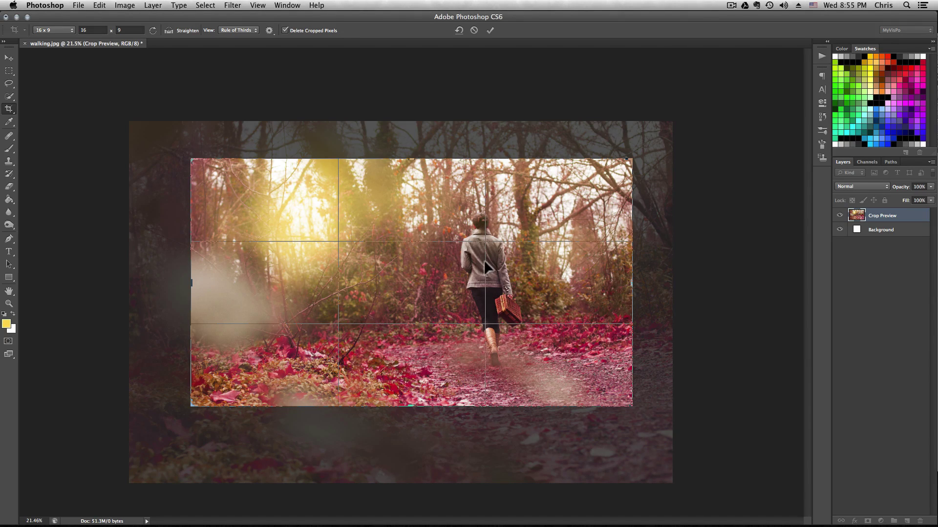
{"action": "left_click_drag", "start_coordinate": [485, 261], "coordinate": [491, 272]}
{"action": "mouse_move", "coordinate": [483, 274]}
{"action": "left_mouse_down"}
{"action": "mouse_move", "coordinate": [483, 266]}
{"action": "mouse_move", "coordinate": [490, 286]}
{"action": "left_mouse_up"}
{"action": "key", "text": "Return"}
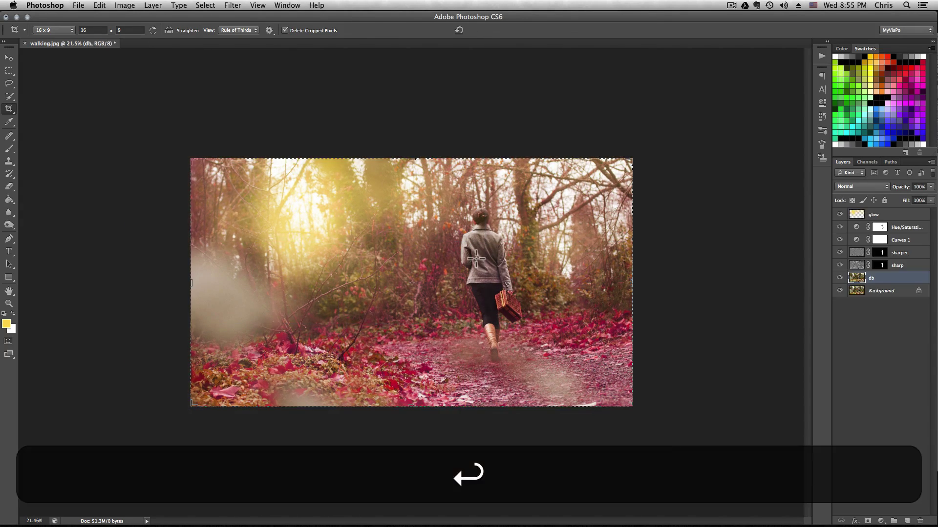
Open the file commands for saving the cropped image
{"action": "key", "text": "super"}
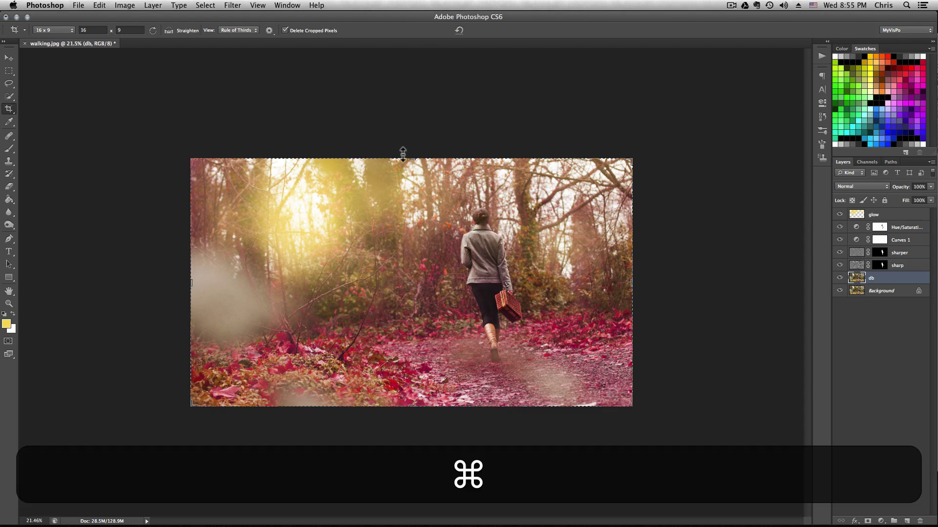
{"action": "left_click", "coordinate": [78, 5]}
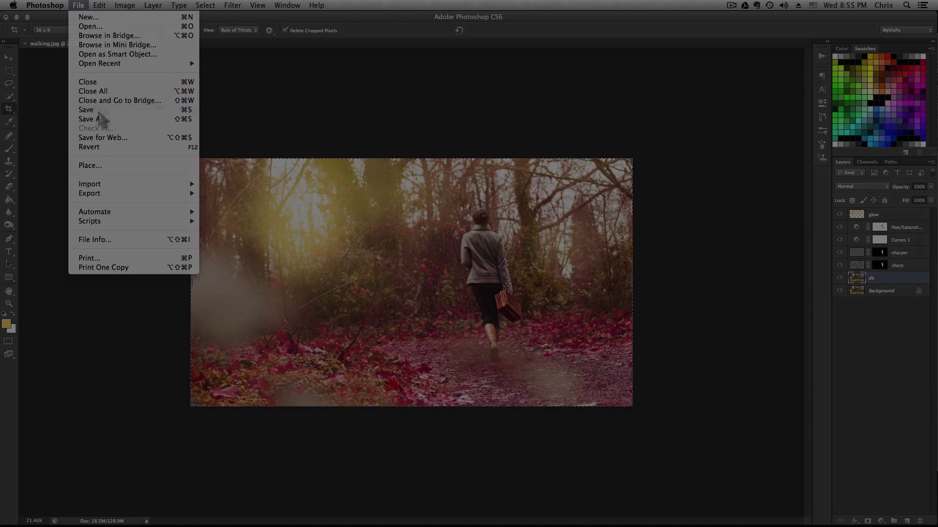